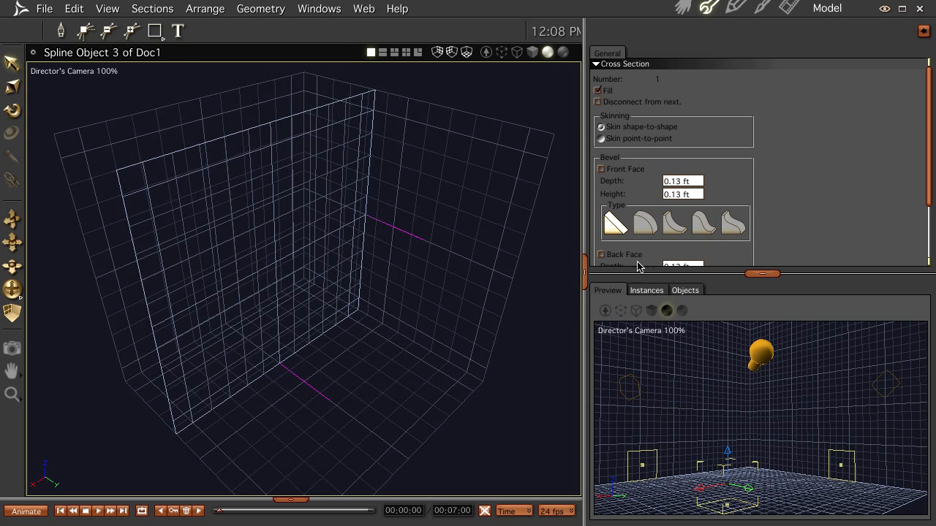
Draw a square cross section about 2.4 ft wide and move the sweep path's end point to x = 1.20 ft
{"action": "left_click", "coordinate": [155, 32]}
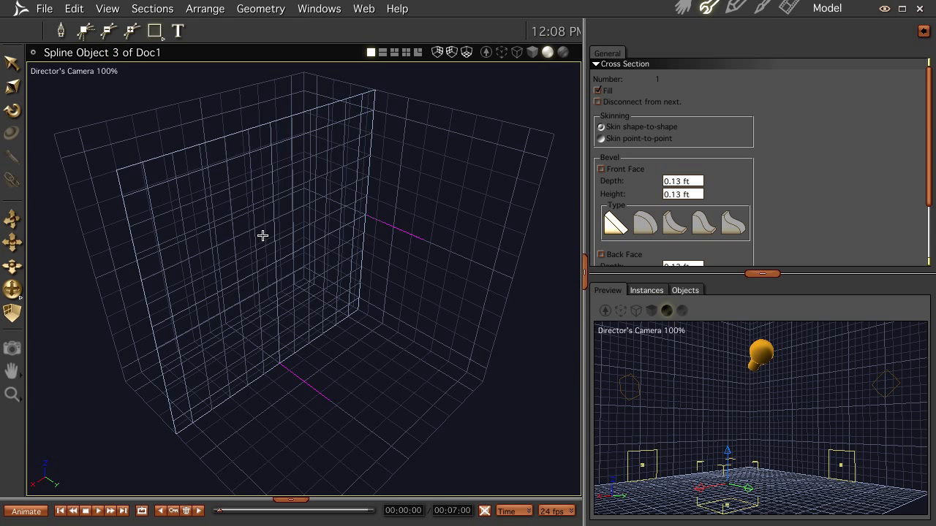
{"action": "mouse_move", "coordinate": [242, 228]}
{"action": "left_mouse_down"}
{"action": "mouse_move", "coordinate": [242, 242]}
{"action": "mouse_move", "coordinate": [280, 269]}
{"action": "left_mouse_up"}
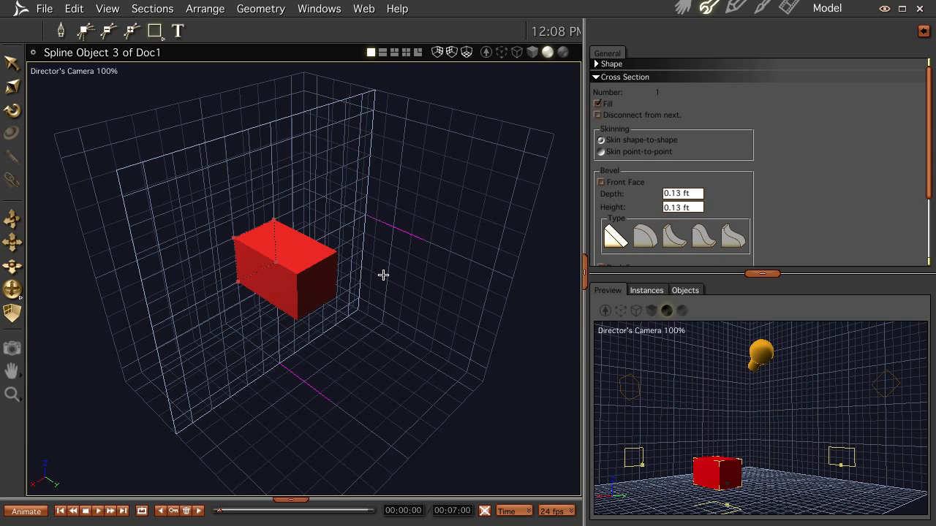
{"action": "left_click", "coordinate": [11, 62]}
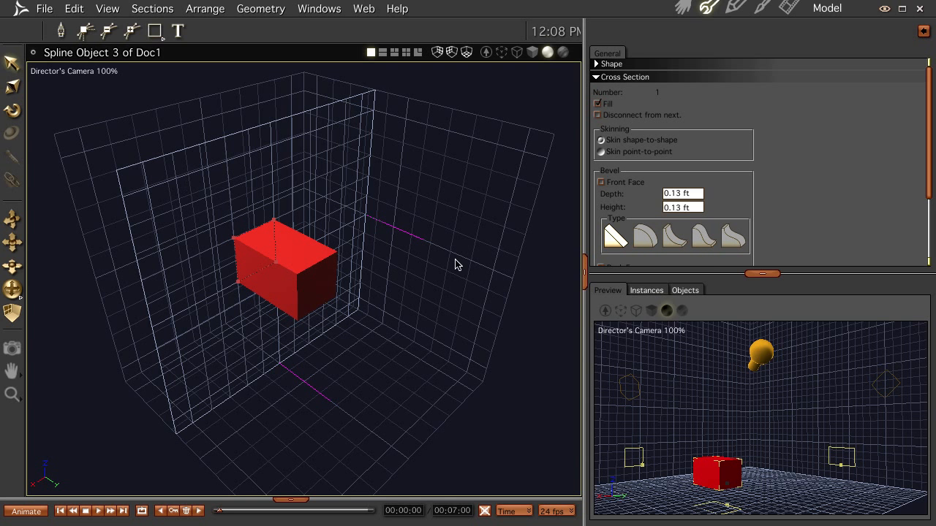
{"action": "left_click", "coordinate": [426, 242]}
{"action": "left_click_drag", "start_coordinate": [426, 242], "coordinate": [488, 269]}
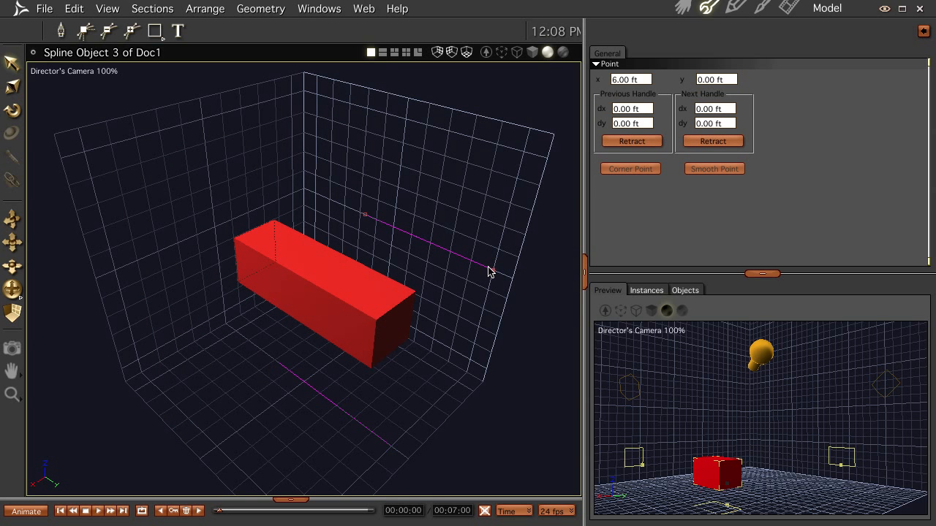
{"action": "left_click_drag", "start_coordinate": [495, 272], "coordinate": [417, 244]}
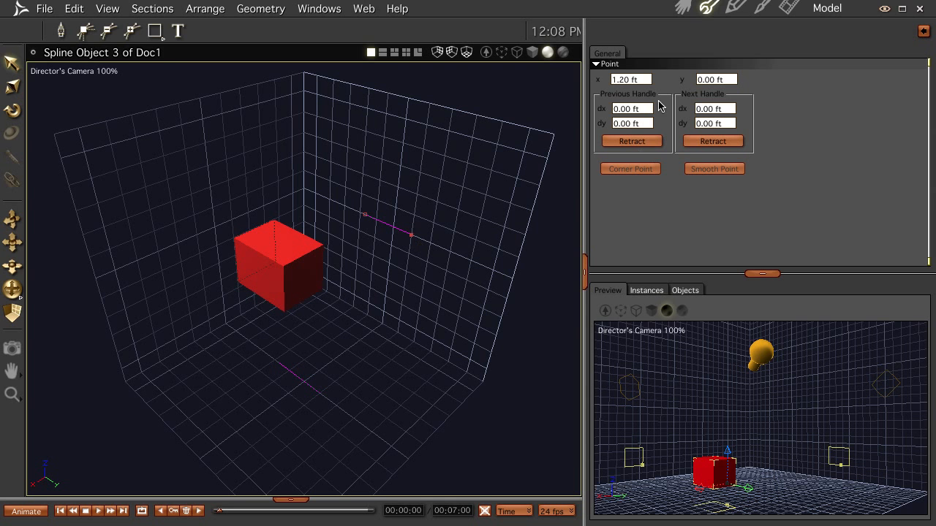
{"action": "left_click", "coordinate": [249, 242]}
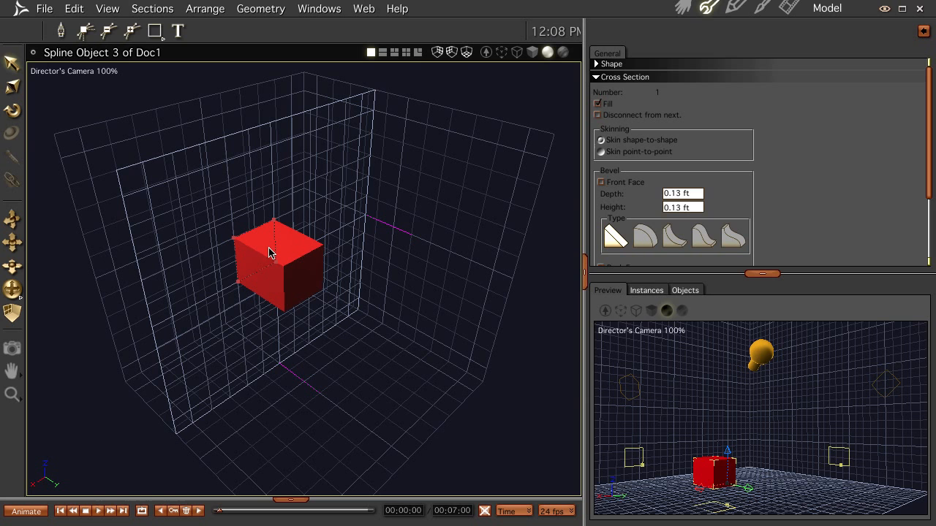
In the Assemble room, rotate the spline object 90 degrees about X and move its center to the hot point
{"action": "left_click", "coordinate": [683, 9]}
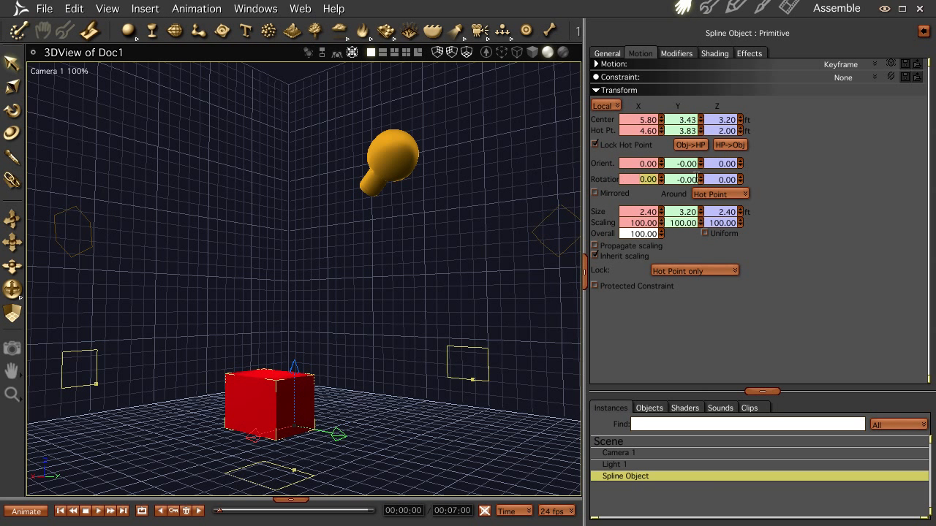
{"action": "type", "text": "90"}
{"action": "key", "text": "Return"}
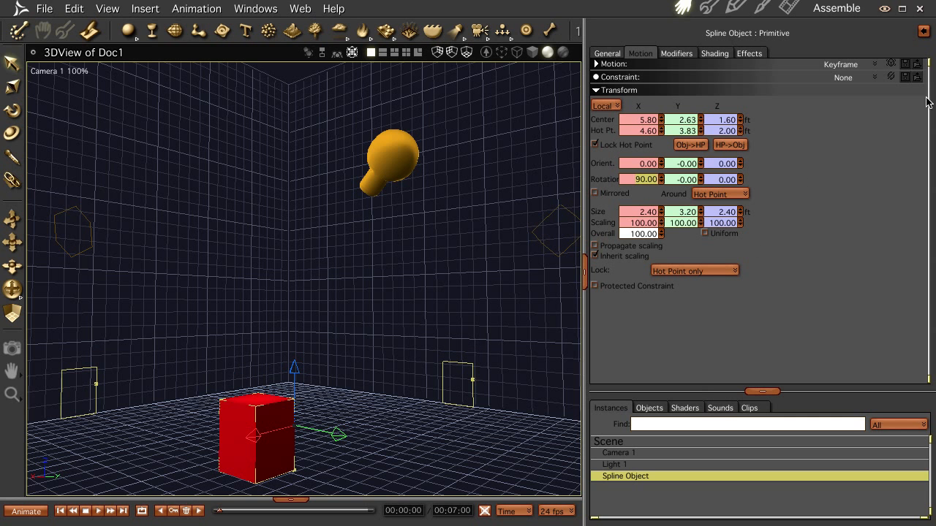
{"action": "left_click", "coordinate": [699, 146]}
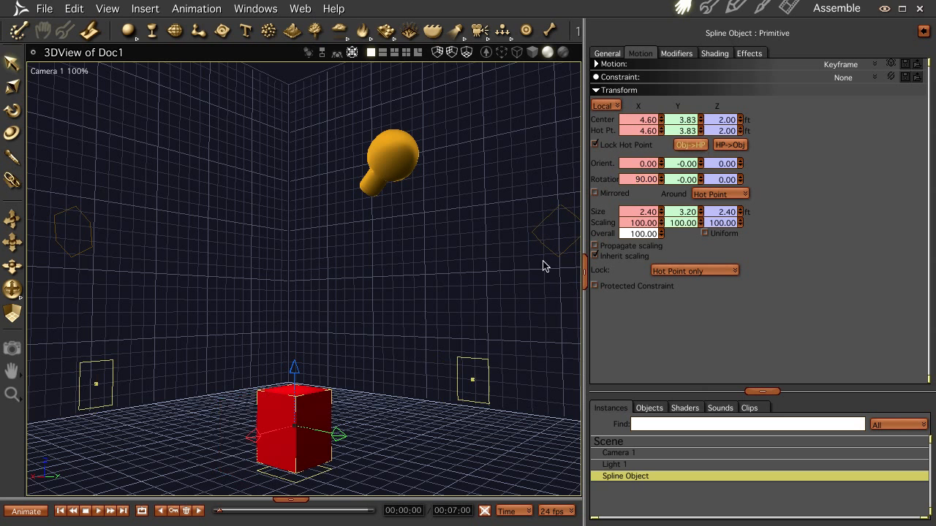
Reopen the object for modeling, center the square on its cross-section plane, and extend the sweep path from x = -6.00 ft to x = 6.00 ft
{"action": "double_click", "coordinate": [316, 415]}
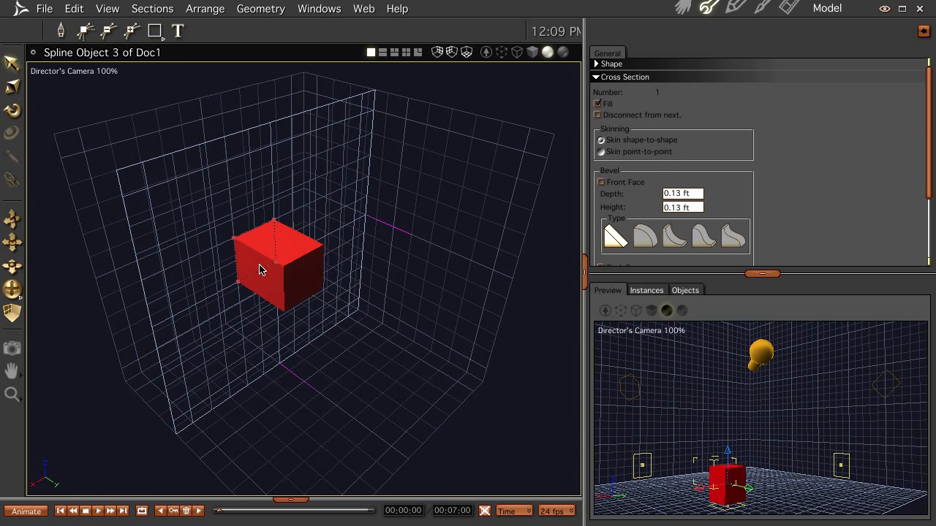
{"action": "key", "text": "ctrl+z"}
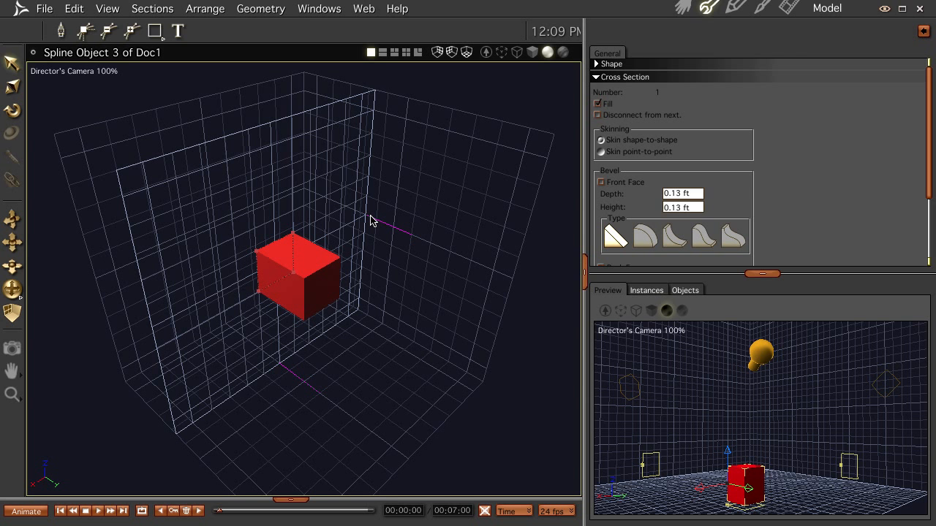
{"action": "left_click_drag", "start_coordinate": [369, 222], "coordinate": [320, 203]}
{"action": "left_click_drag", "start_coordinate": [410, 236], "coordinate": [493, 271]}
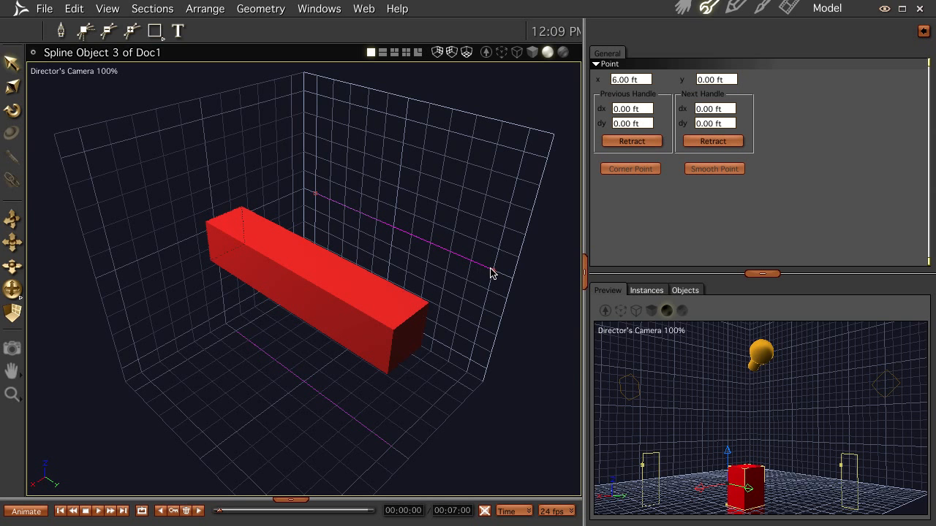
{"action": "left_click", "coordinate": [316, 195]}
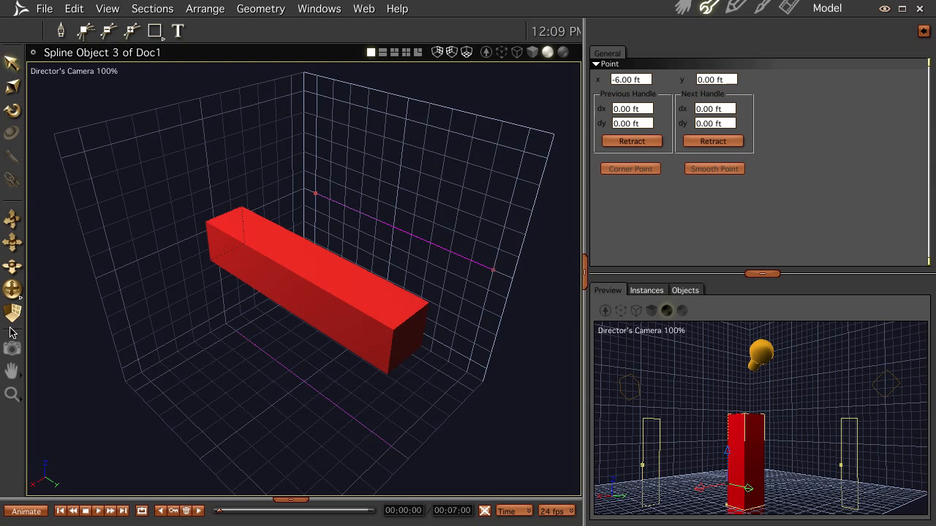
Enable the front face bevel on the first cross section and inspect the beveled end up close
{"action": "left_click", "coordinate": [225, 236]}
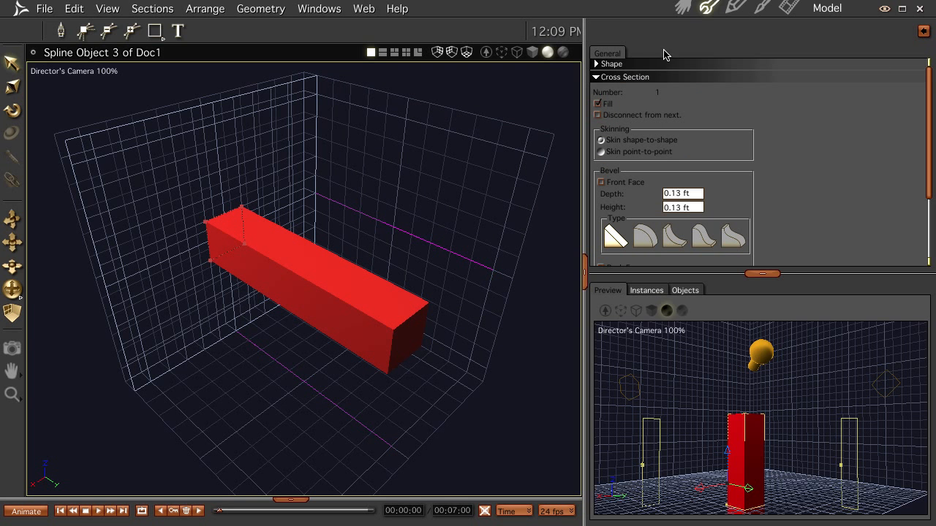
{"action": "left_click", "coordinate": [596, 64]}
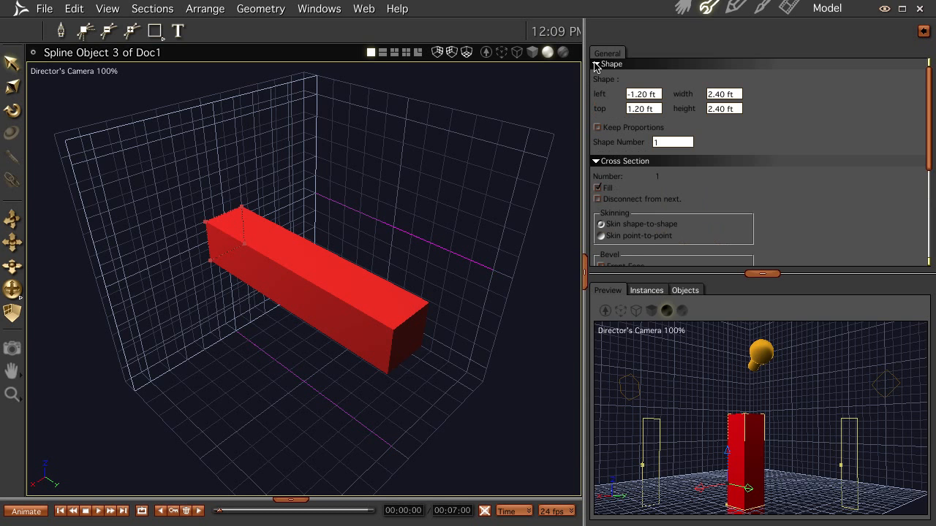
{"action": "mouse_move", "coordinate": [928, 145]}
{"action": "left_mouse_down"}
{"action": "mouse_move", "coordinate": [928, 229]}
{"action": "mouse_move", "coordinate": [929, 130]}
{"action": "left_mouse_up"}
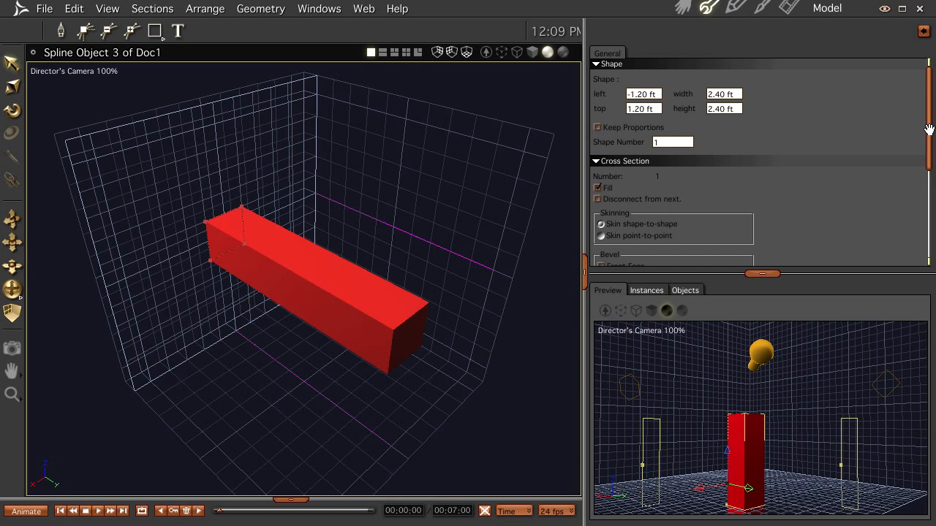
{"action": "left_click", "coordinate": [596, 64]}
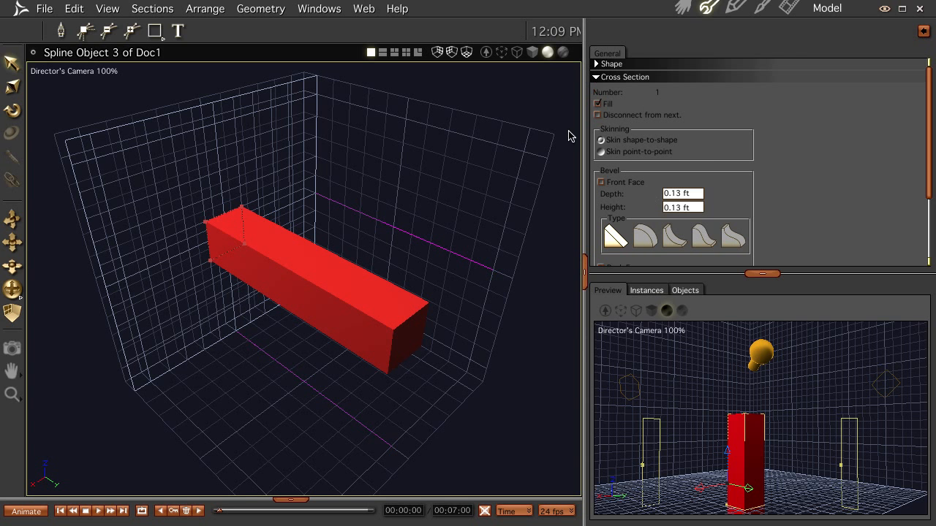
{"action": "left_click_drag", "start_coordinate": [930, 156], "coordinate": [930, 184]}
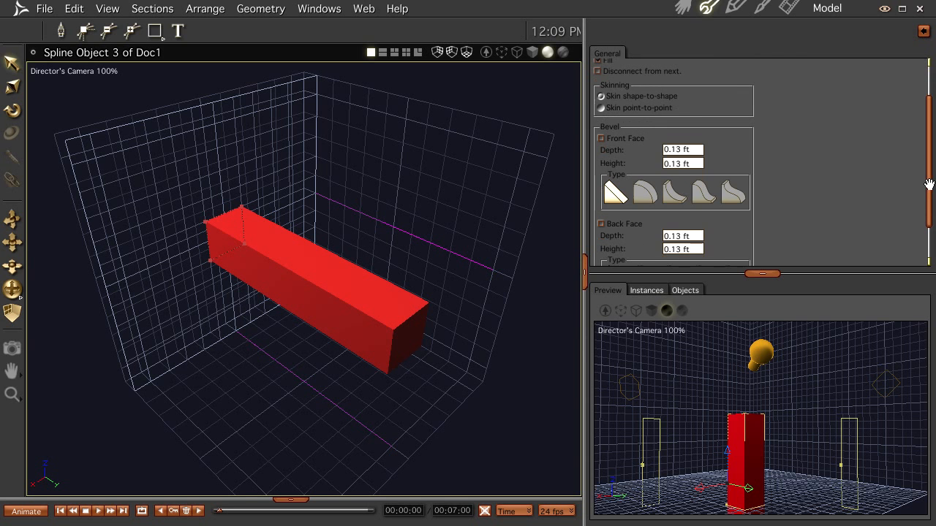
{"action": "left_click", "coordinate": [601, 139]}
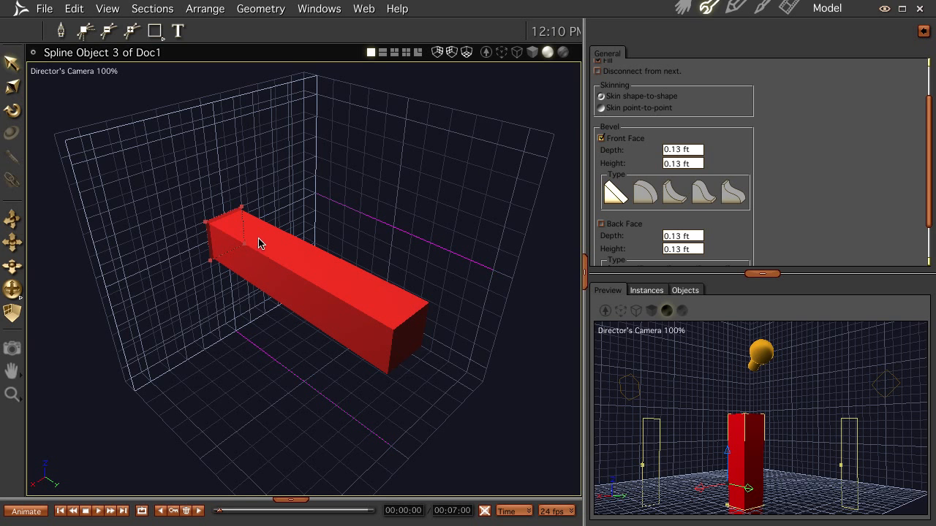
{"action": "middle_click_drag", "start_coordinate": [246, 268], "coordinate": [304, 251]}
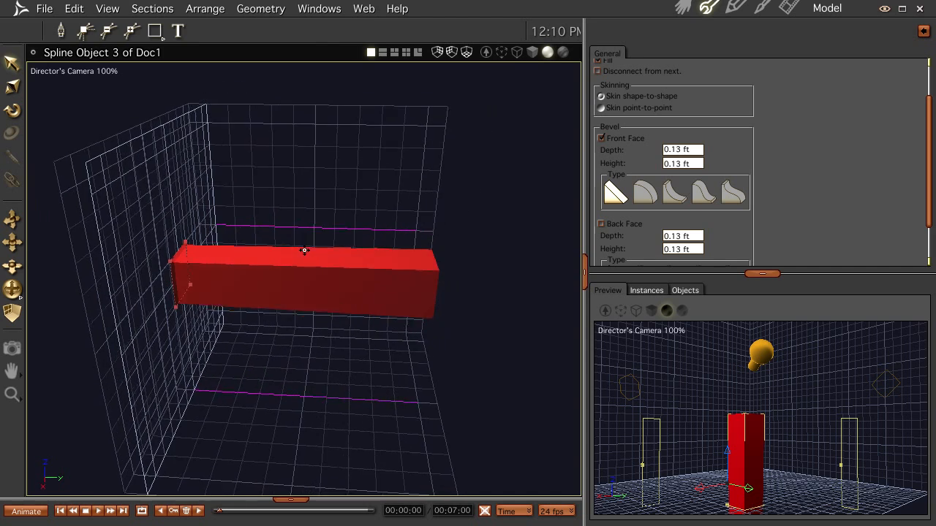
{"action": "middle_click_drag", "start_coordinate": [211, 321], "coordinate": [310, 380]}
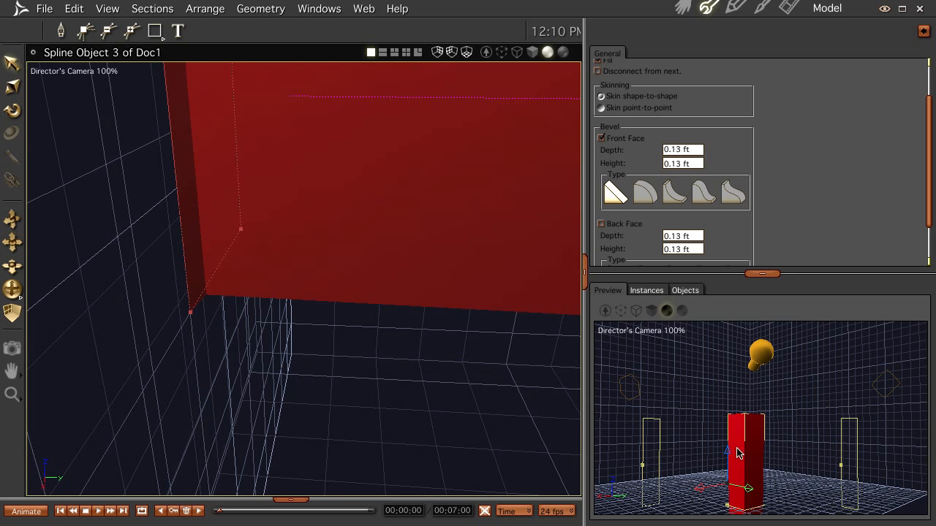
Raise the column in the scene preview until its base rests on the floor, and check the beveled base
{"action": "left_click_drag", "start_coordinate": [731, 453], "coordinate": [731, 428]}
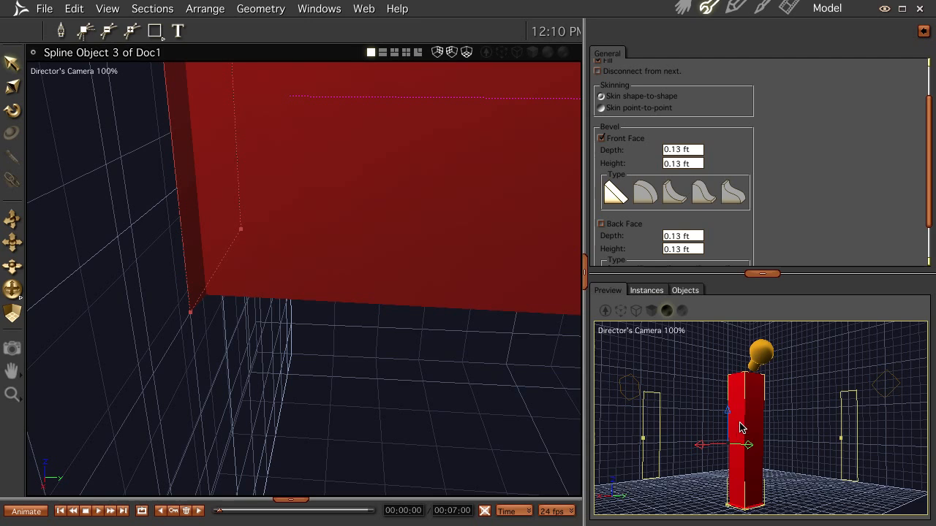
{"action": "middle_click_drag", "start_coordinate": [764, 443], "coordinate": [795, 459]}
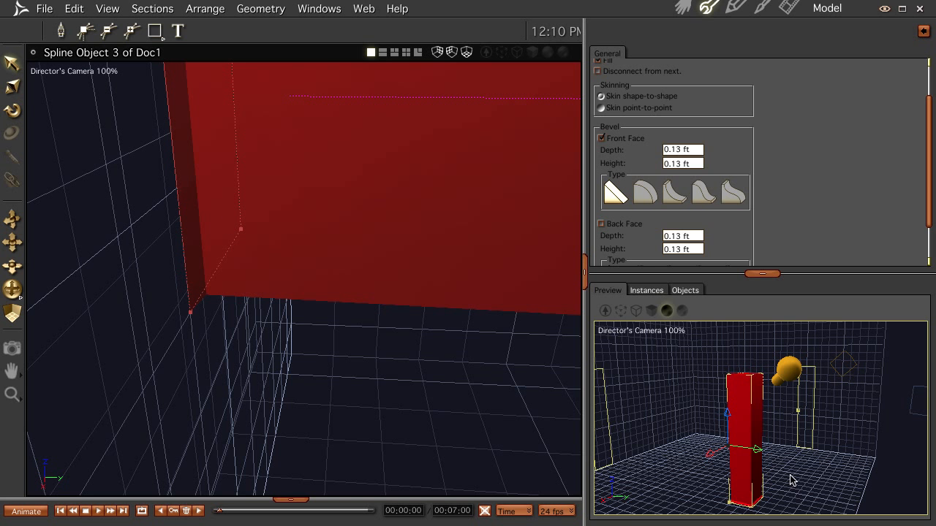
{"action": "left_click_drag", "start_coordinate": [792, 491], "coordinate": [797, 446]}
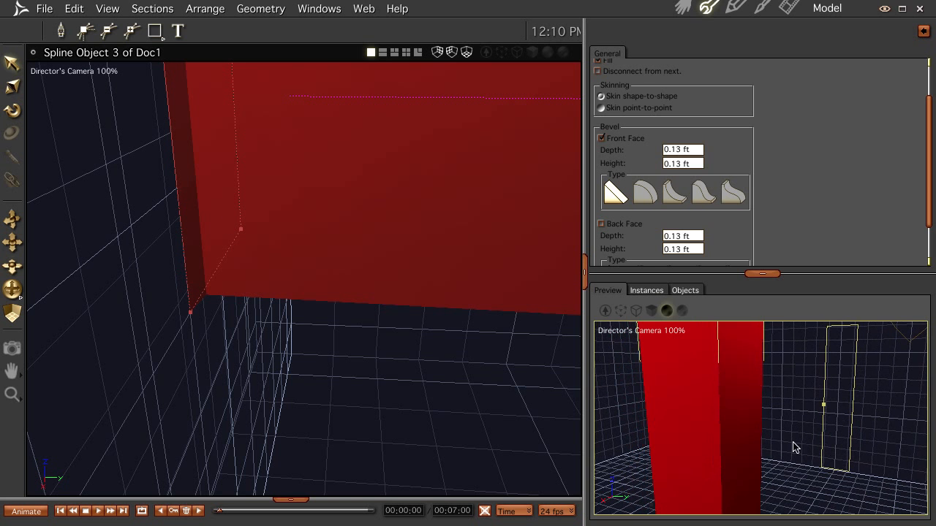
{"action": "left_click_drag", "start_coordinate": [797, 480], "coordinate": [719, 437]}
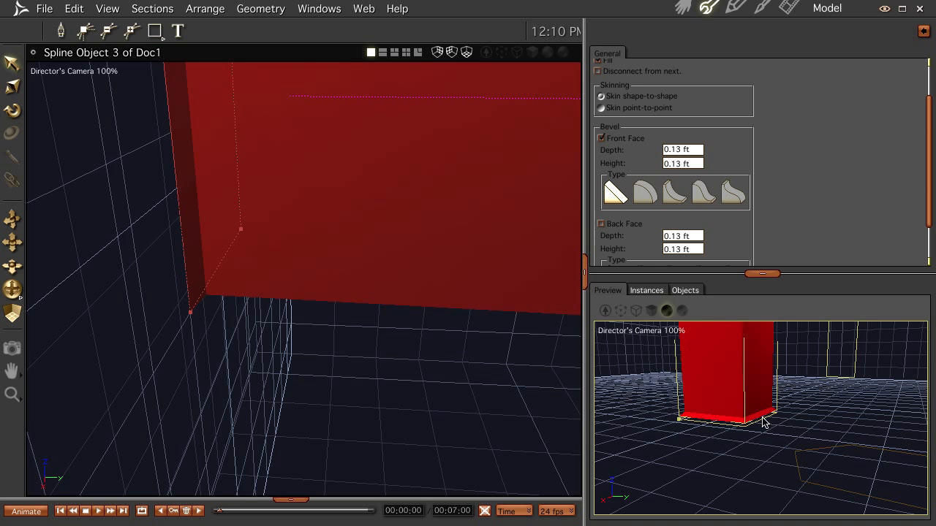
{"action": "left_click_drag", "start_coordinate": [816, 400], "coordinate": [794, 476]}
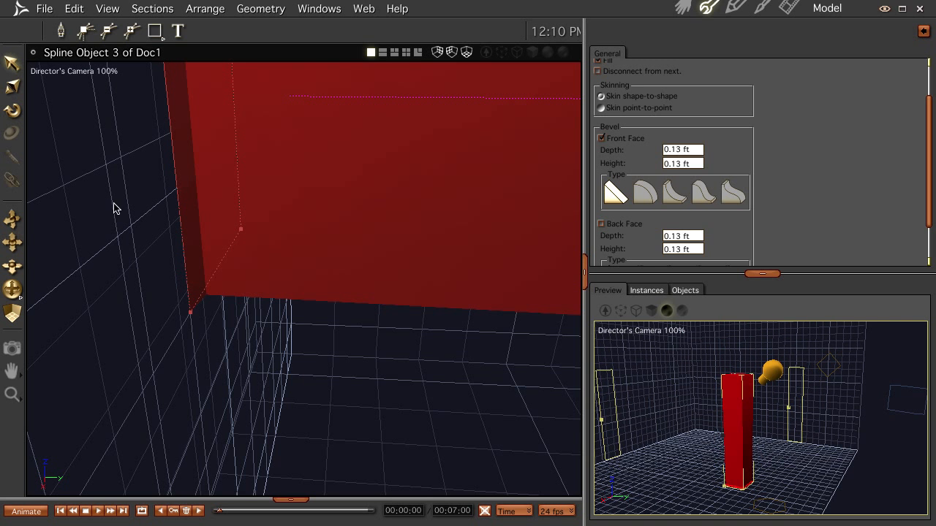
Set the front face bevel depth of the first cross section to 1 ft
{"action": "left_click", "coordinate": [296, 234]}
{"action": "left_click", "coordinate": [196, 211]}
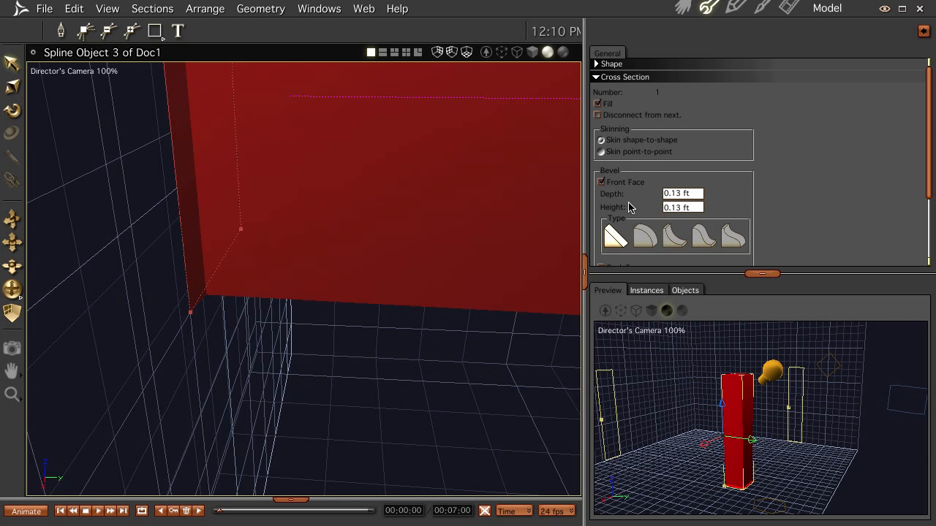
{"action": "left_click", "coordinate": [701, 194]}
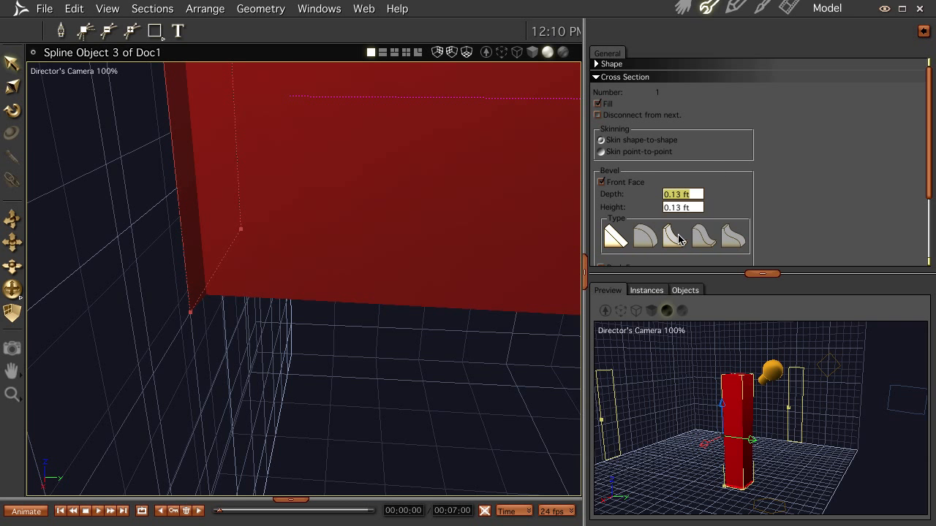
{"action": "type", "text": "1"}
{"action": "key", "text": "Return"}
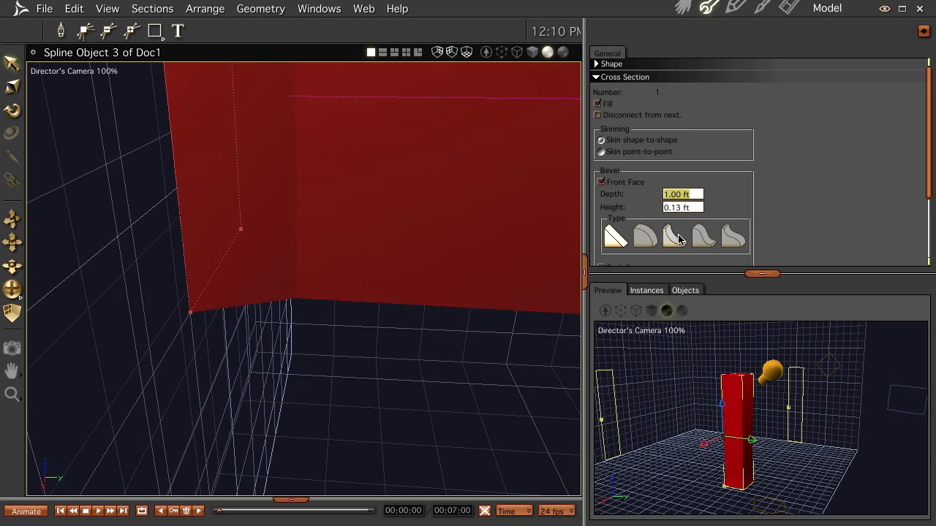
Turn the front face bevel off and back on, comparing the points at the start of the sweep path
{"action": "left_click", "coordinate": [288, 96]}
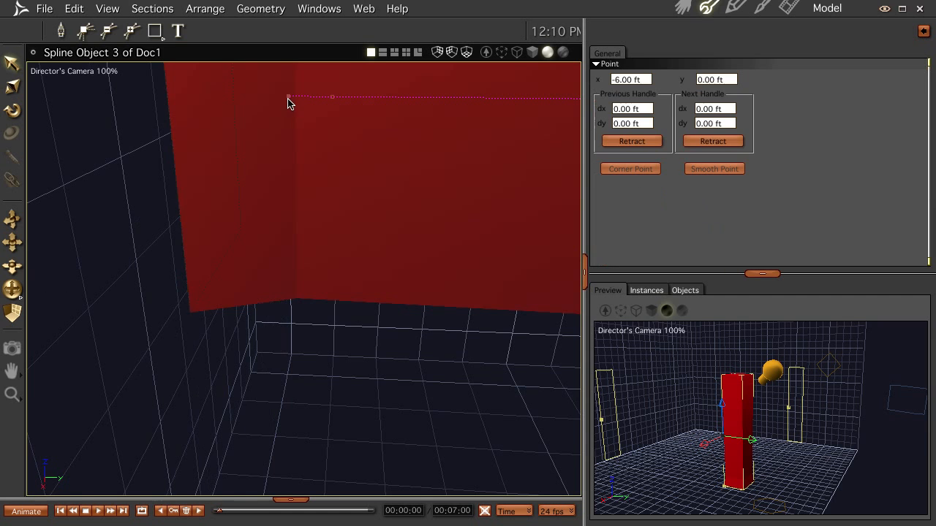
{"action": "left_click", "coordinate": [188, 190]}
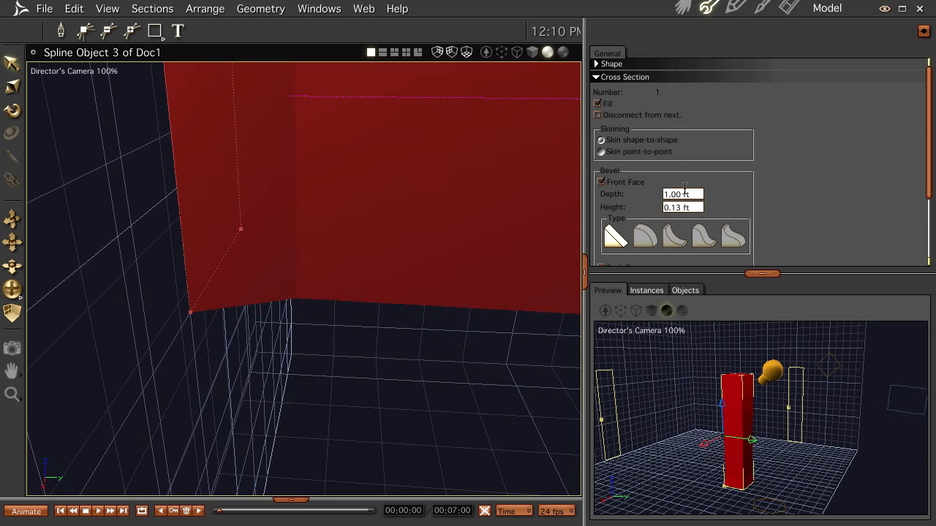
{"action": "left_click", "coordinate": [601, 182]}
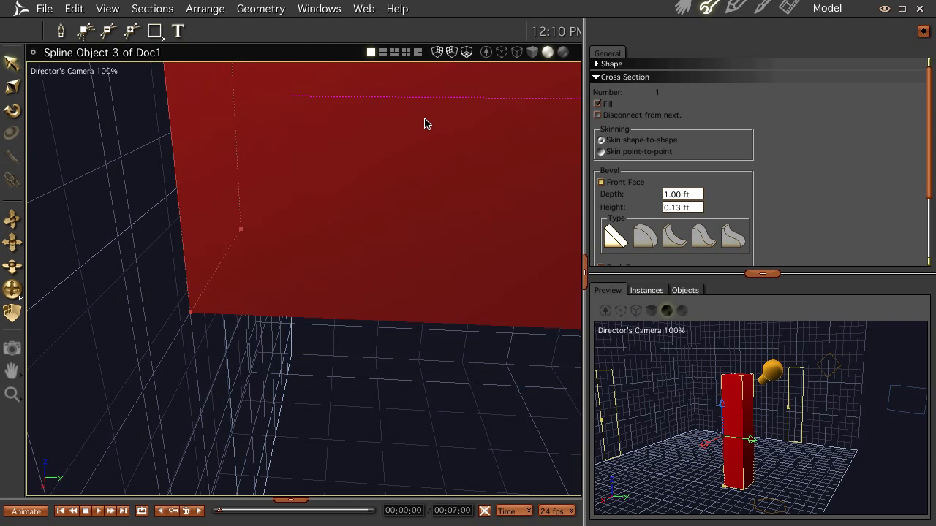
{"action": "left_click", "coordinate": [331, 98]}
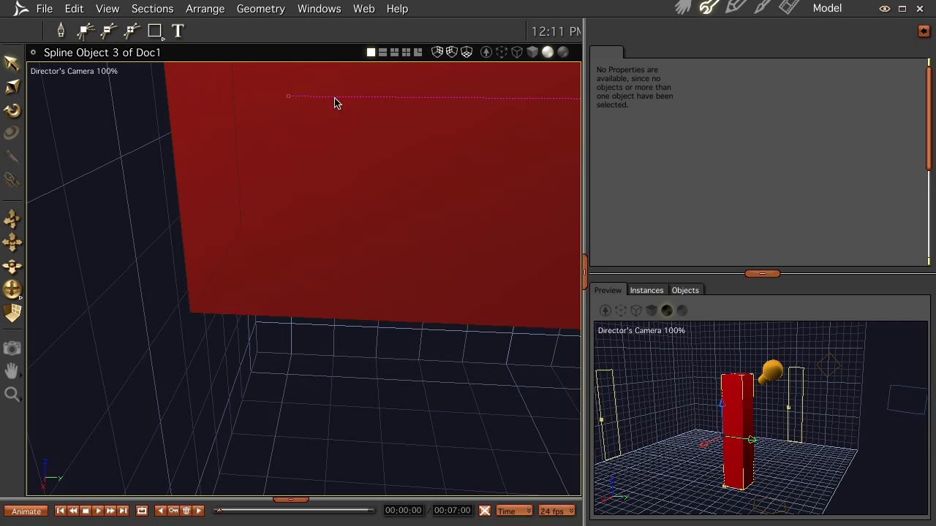
{"action": "left_click", "coordinate": [189, 152]}
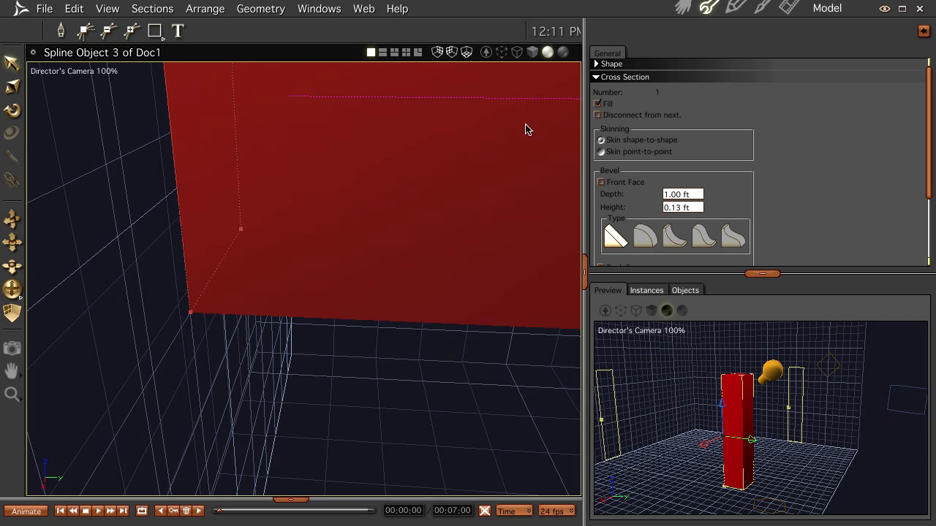
{"action": "left_click", "coordinate": [601, 184]}
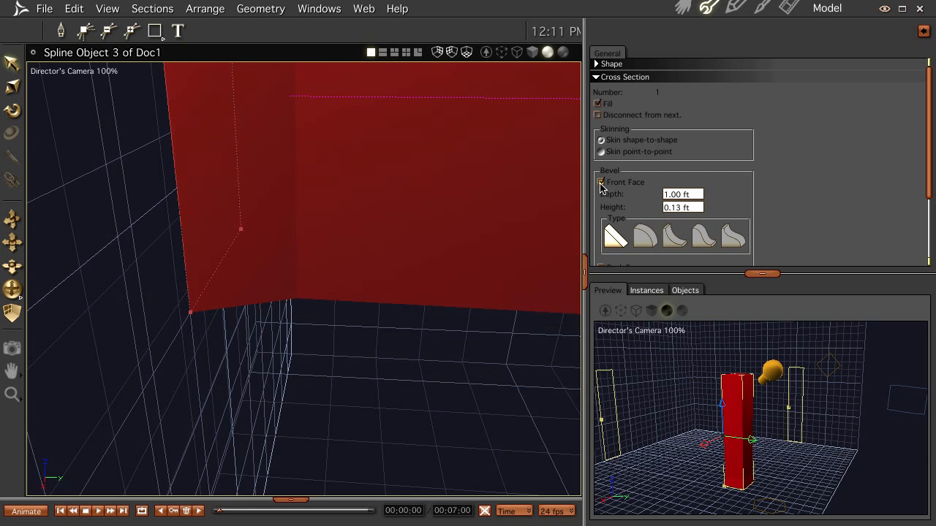
Move the bevel point on the sweep path away from the path's start to the middle, at x 0 ft
{"action": "left_click", "coordinate": [318, 94]}
{"action": "left_click_drag", "start_coordinate": [334, 98], "coordinate": [406, 105]}
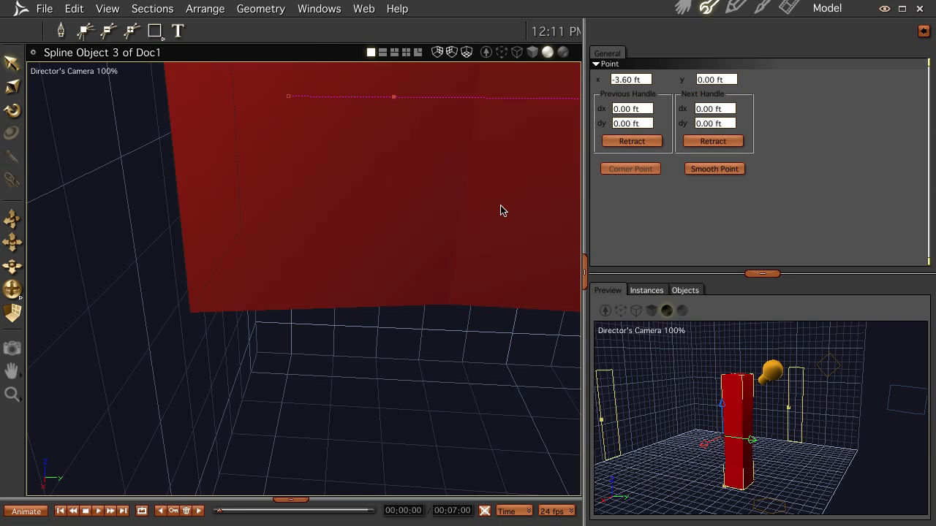
{"action": "middle_click_drag", "start_coordinate": [470, 172], "coordinate": [444, 251]}
{"action": "left_click_drag", "start_coordinate": [300, 210], "coordinate": [359, 209]}
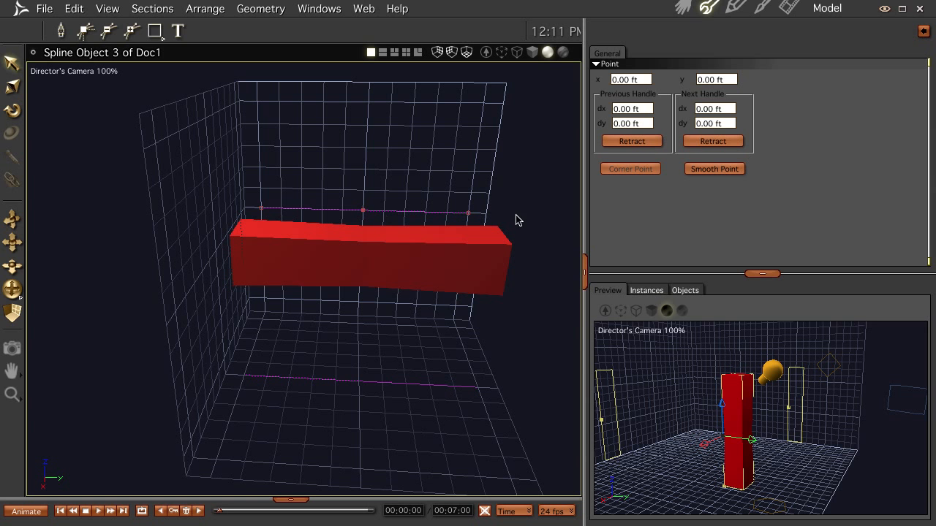
{"action": "left_click", "coordinate": [400, 247]}
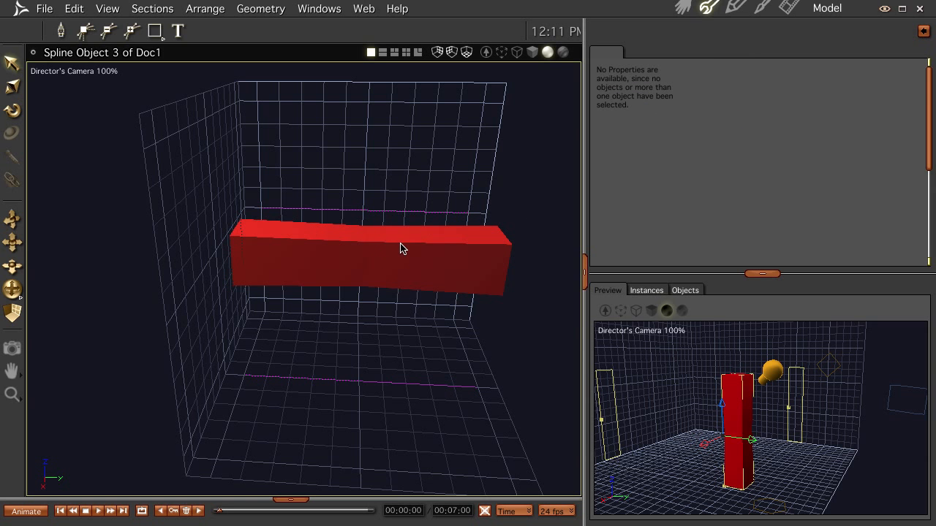
{"action": "left_click", "coordinate": [365, 212]}
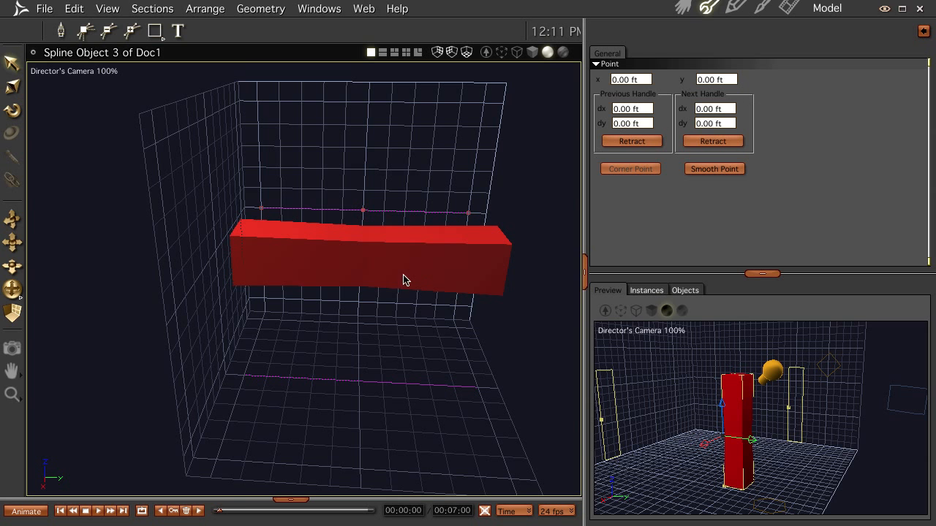
Set the front face bevel height of the first cross section to 1 ft
{"action": "left_click", "coordinate": [236, 247]}
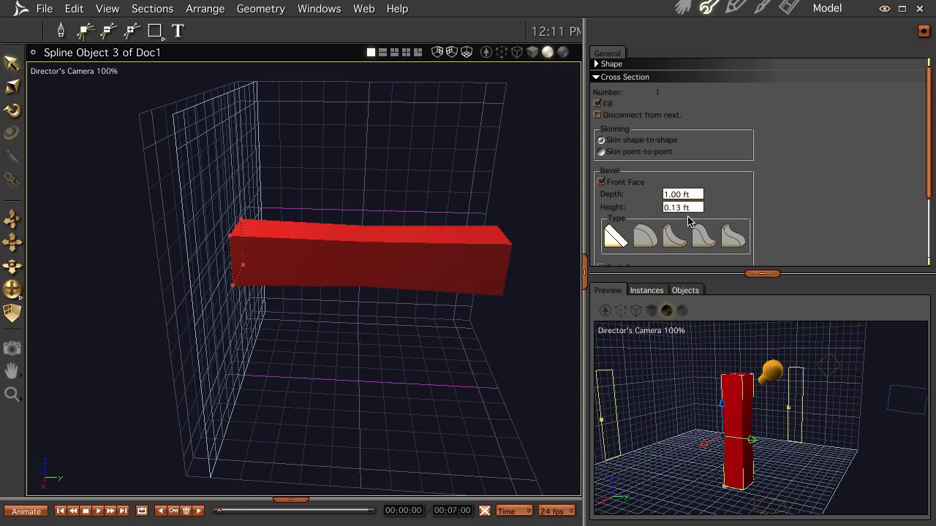
{"action": "left_click", "coordinate": [694, 208]}
{"action": "type", "text": "1"}
{"action": "key", "text": "Return"}
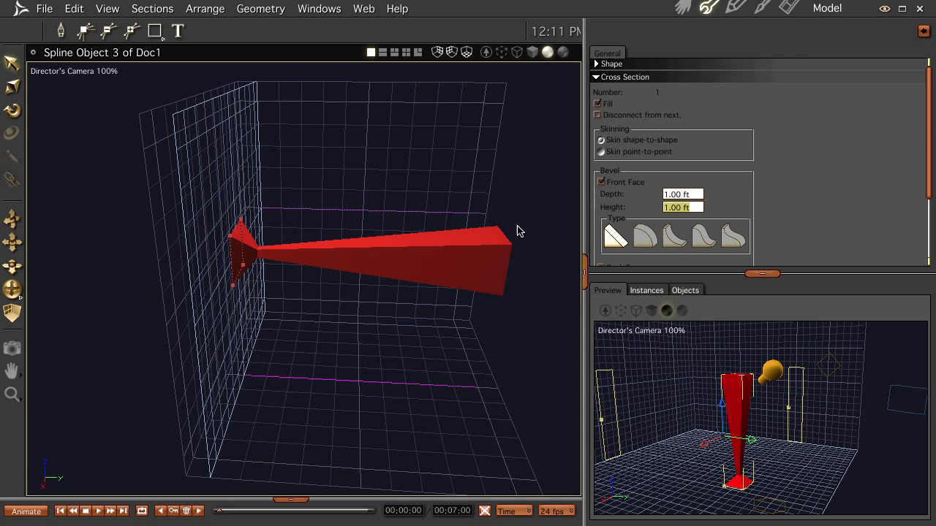
Slide the bevel point back to x 0 ft on the sweep path, render the scene, and return to editing the spline object
{"action": "left_click", "coordinate": [285, 214]}
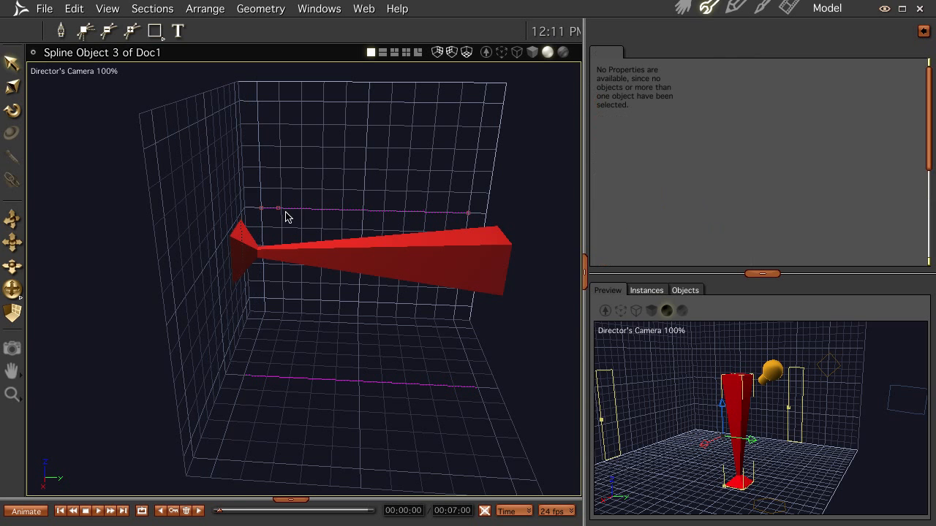
{"action": "left_click", "coordinate": [360, 212]}
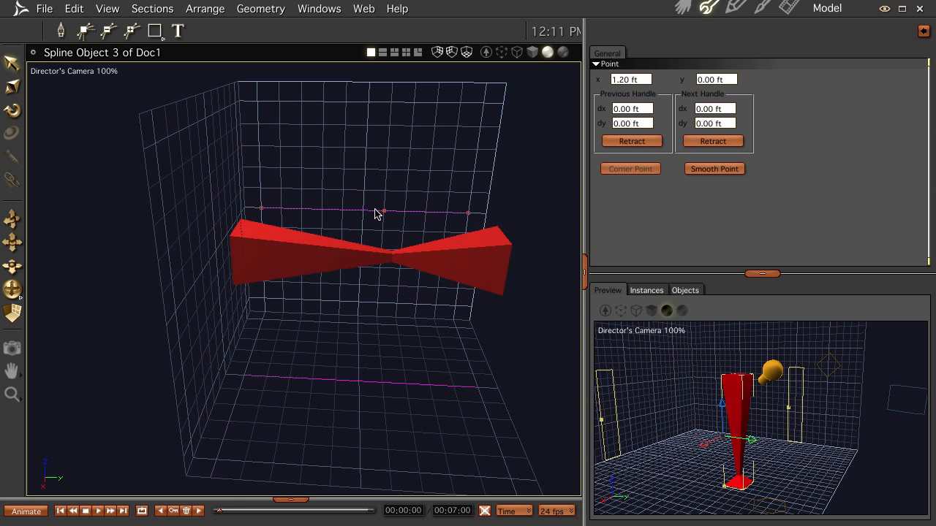
{"action": "left_click", "coordinate": [683, 8]}
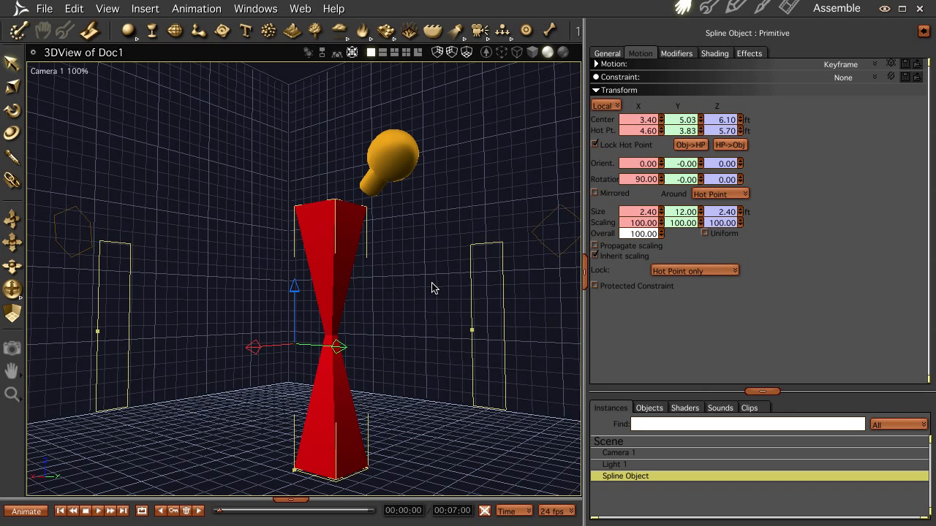
{"action": "key", "text": "ctrl+r"}
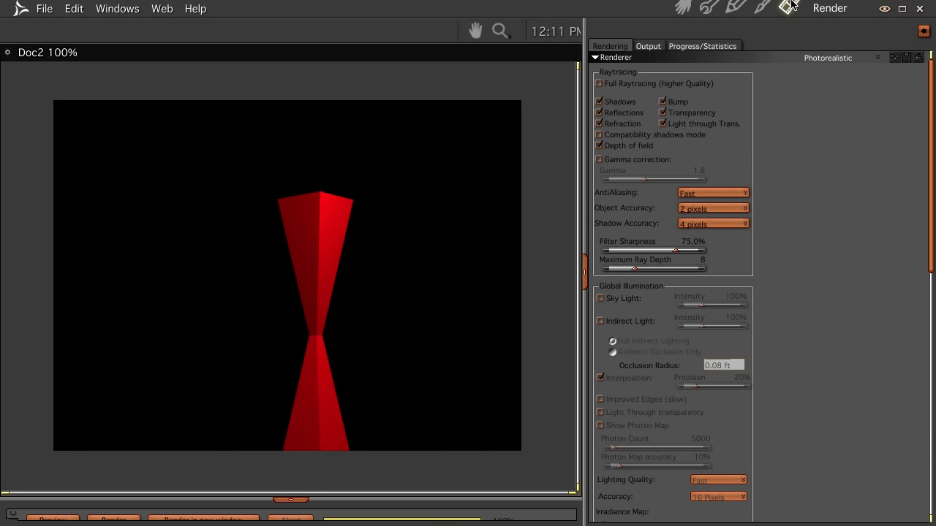
{"action": "left_click", "coordinate": [682, 7]}
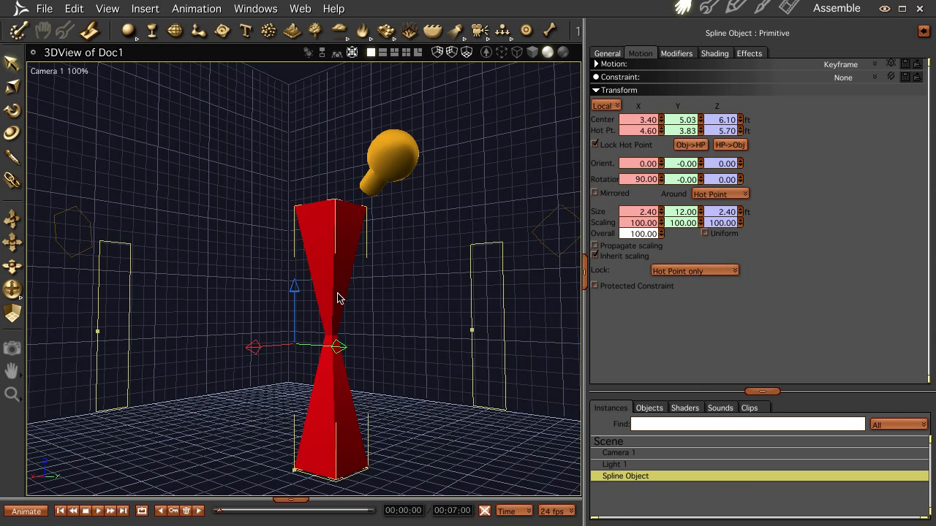
{"action": "double_click", "coordinate": [338, 297]}
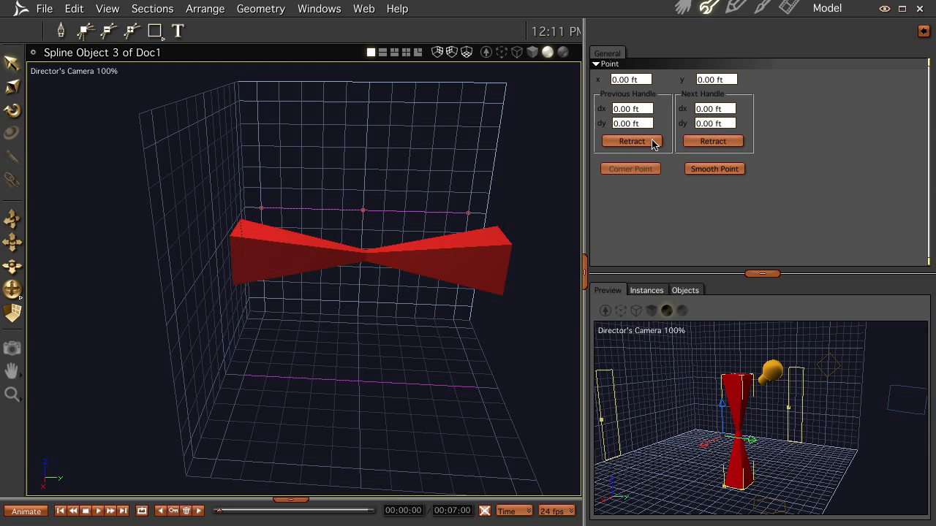
Undo the 1 ft bevel height and set the first cross section's front face bevel height to -1 ft
{"action": "left_click", "coordinate": [240, 267]}
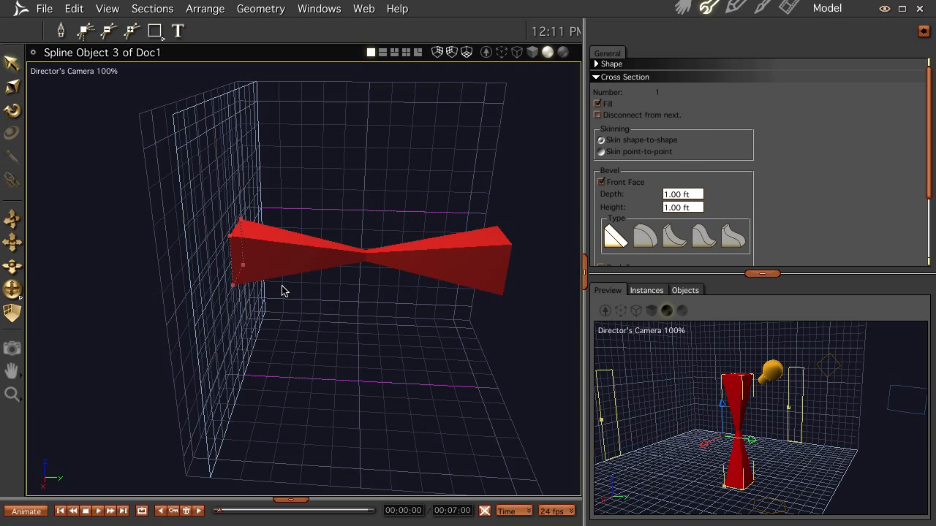
{"action": "key", "text": "ctrl+z"}
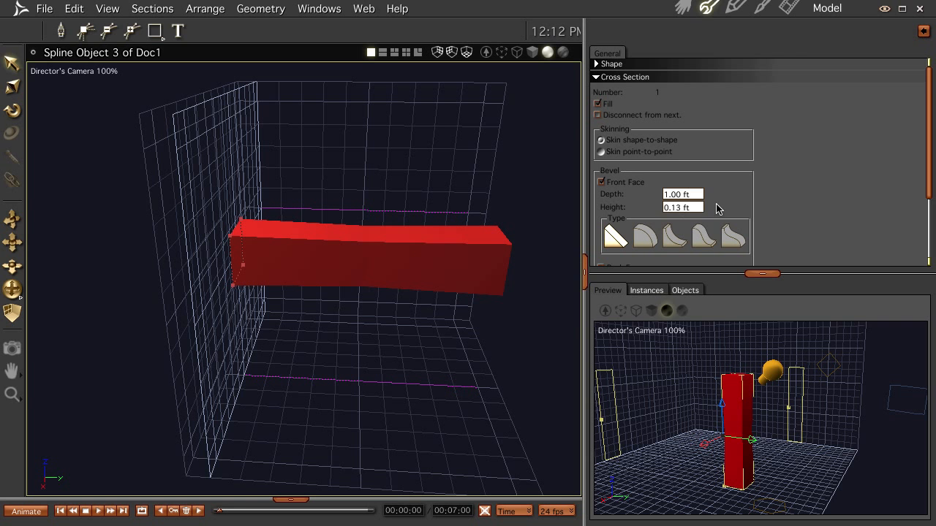
{"action": "left_click", "coordinate": [686, 208]}
{"action": "key", "text": "BackSpace"}
{"action": "type", "text": "-1"}
{"action": "key", "text": "Return"}
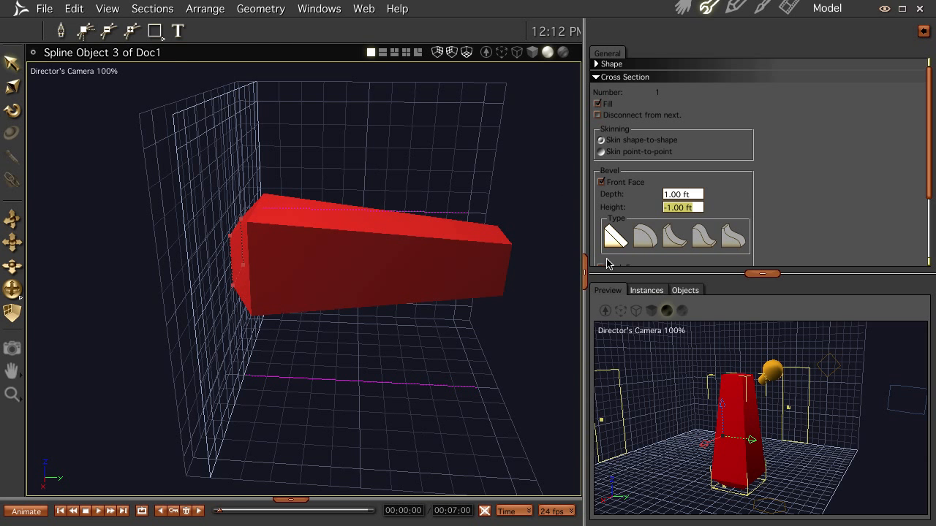
Reframe the column in the scene view, render it to check the flared bevel, and reopen the spline object for editing
{"action": "left_click", "coordinate": [682, 8]}
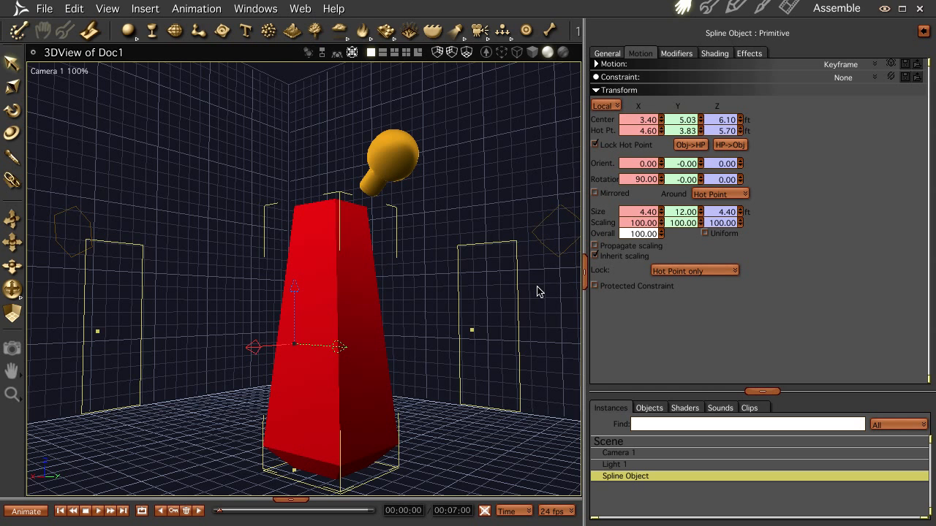
{"action": "key", "text": "2"}
{"action": "left_click_drag", "start_coordinate": [485, 324], "coordinate": [482, 278]}
{"action": "key", "text": "ctrl+r"}
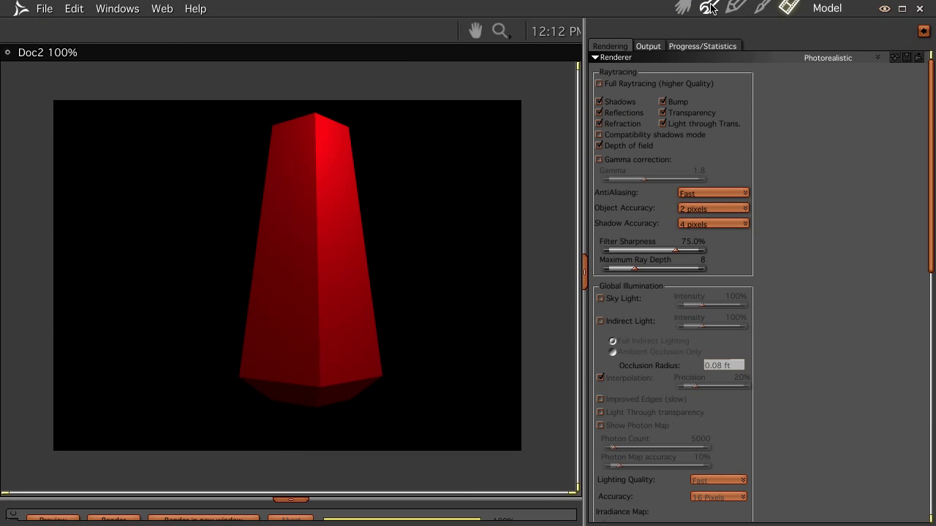
{"action": "left_click", "coordinate": [683, 8]}
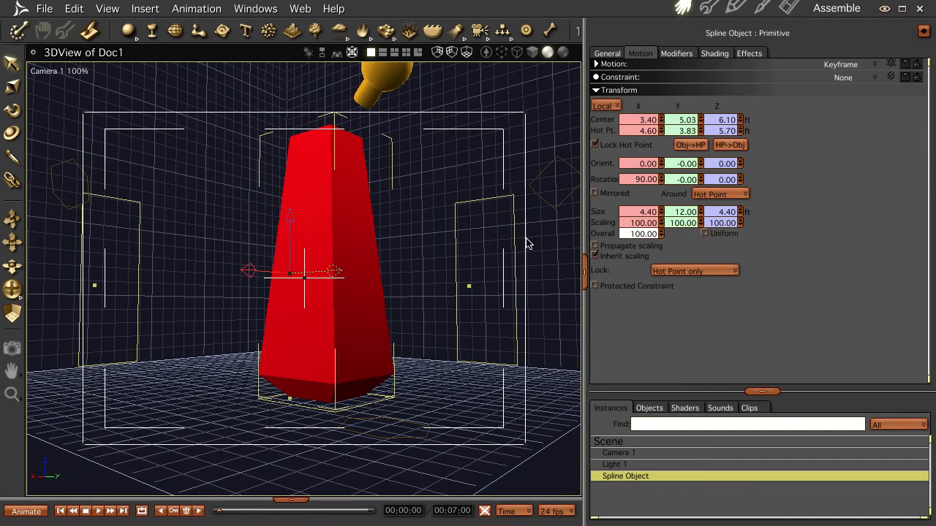
{"action": "double_click", "coordinate": [620, 478]}
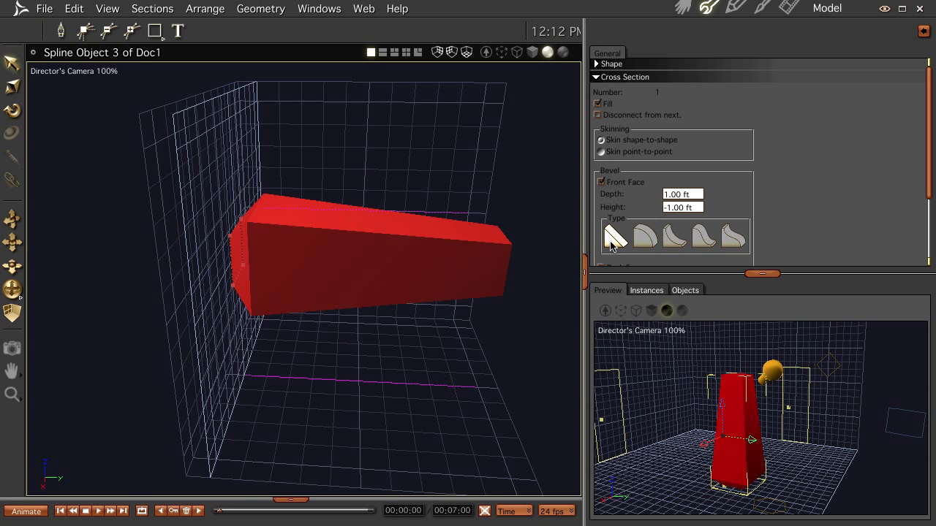
Extend the sweep path by moving its start point outward to x -9.60 ft
{"action": "left_click", "coordinate": [295, 213]}
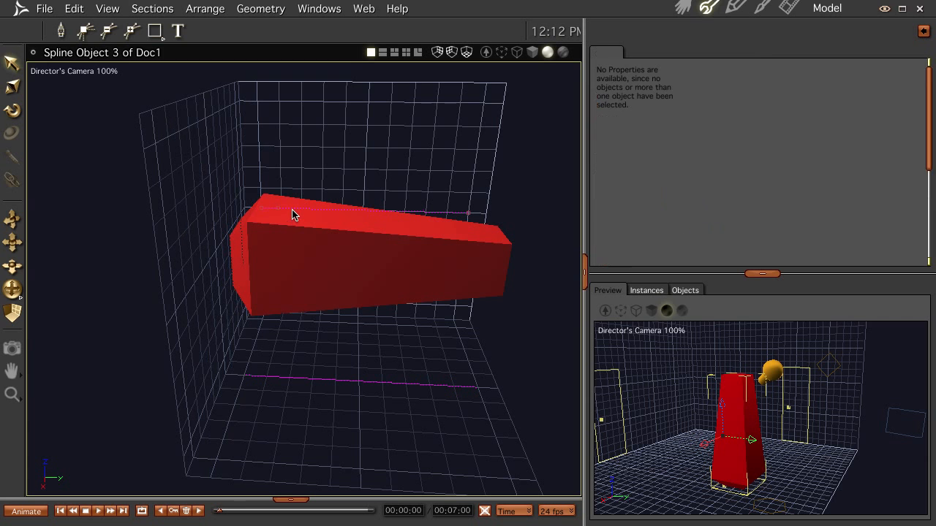
{"action": "left_click", "coordinate": [260, 208]}
{"action": "left_click_drag", "start_coordinate": [263, 209], "coordinate": [204, 210]}
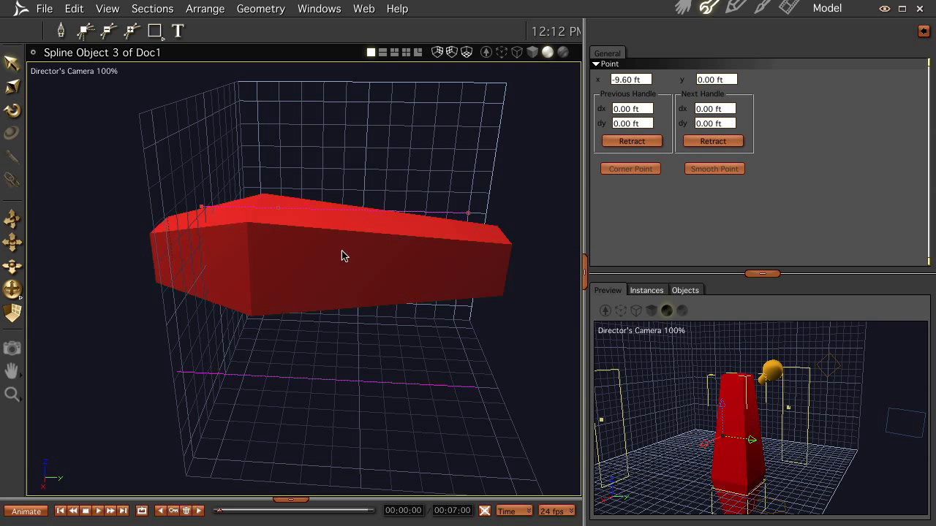
Change the first cross section's front face bevel to the convex rounded type
{"action": "left_click", "coordinate": [261, 244]}
{"action": "left_click", "coordinate": [162, 255]}
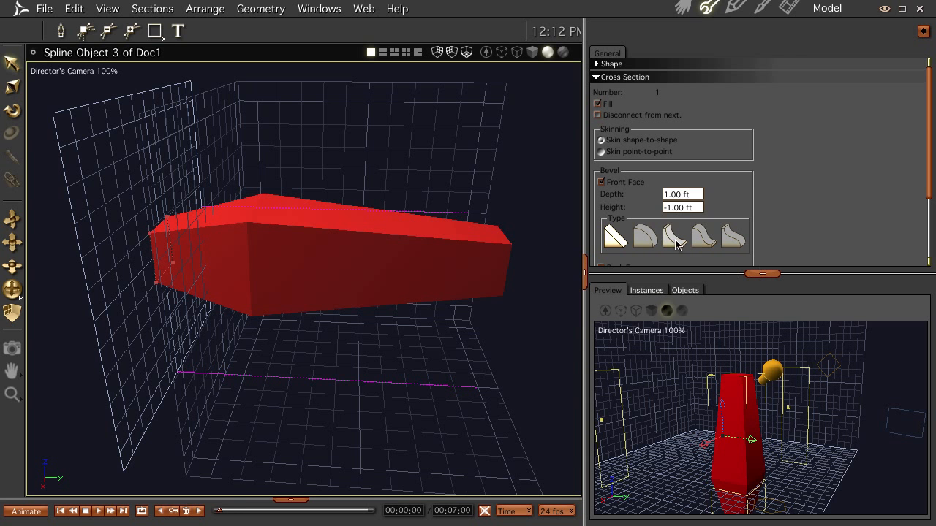
{"action": "left_click", "coordinate": [645, 236]}
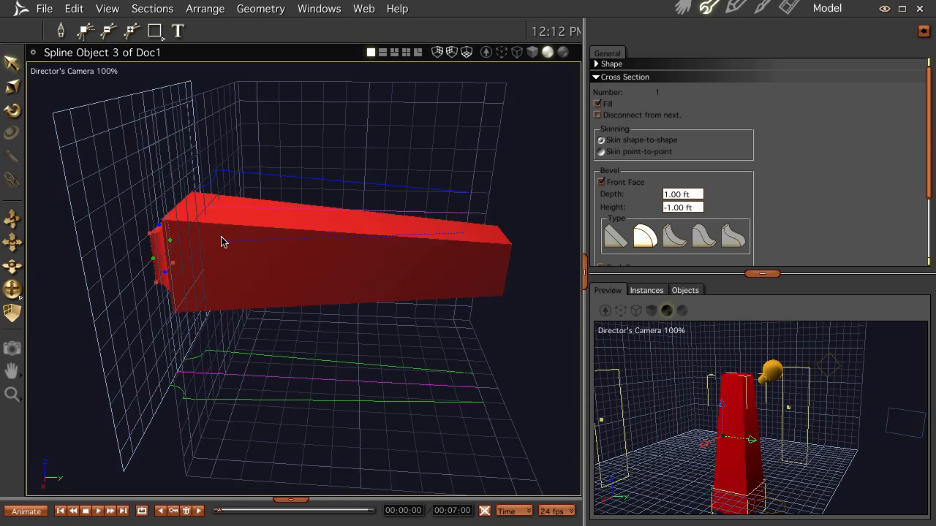
Slide the bevel's envelope point to x -6 ft, and move the sweep path's bevel point to x -2.40 ft
{"action": "left_click_drag", "start_coordinate": [227, 245], "coordinate": [257, 243]}
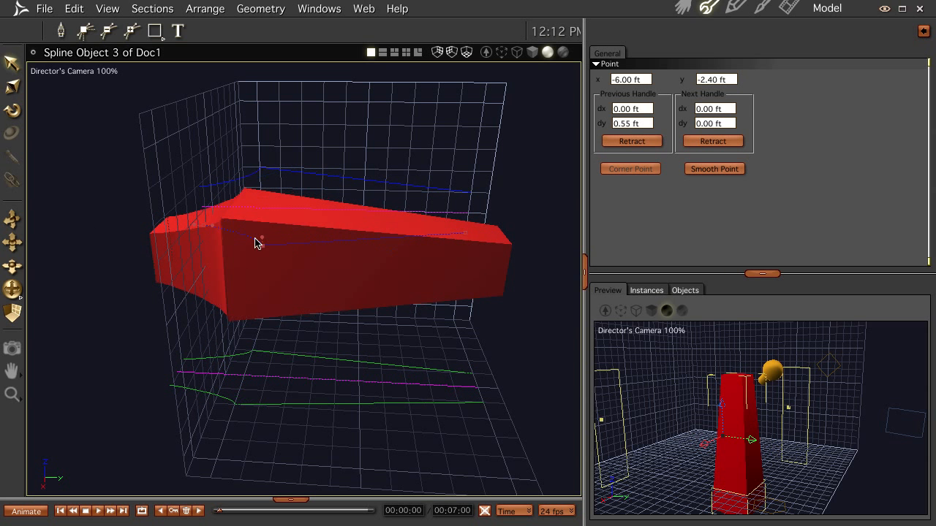
{"action": "left_click", "coordinate": [255, 211]}
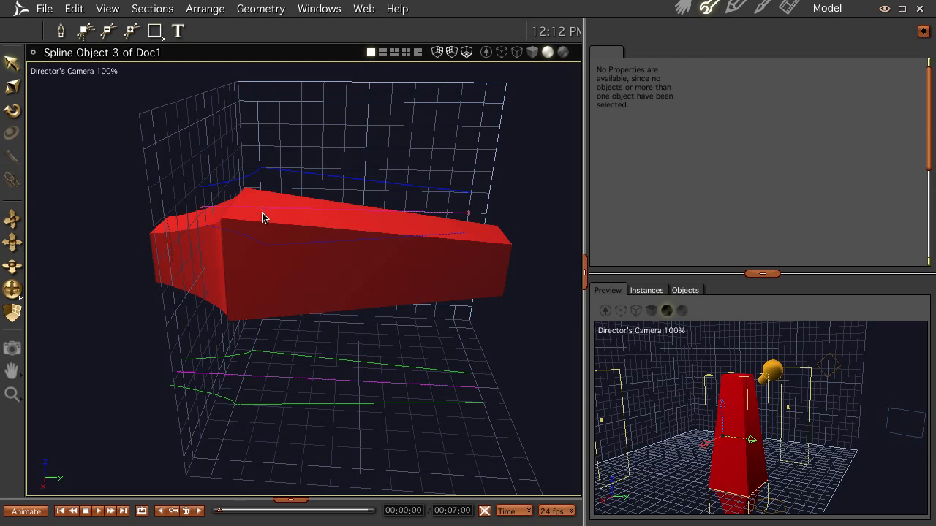
{"action": "left_click_drag", "start_coordinate": [261, 212], "coordinate": [327, 218]}
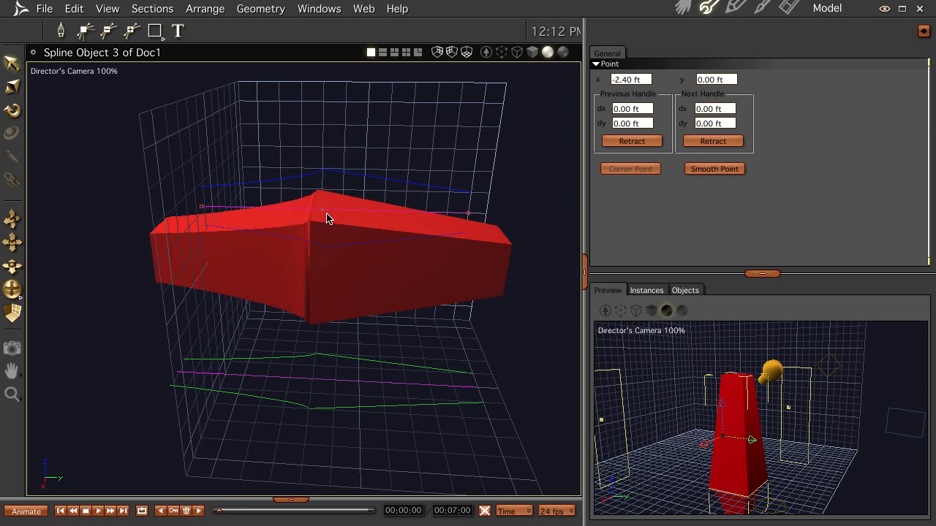
Raise the object in the scene preview until its lower end rests on the floor, and check the envelope and first cross section
{"action": "left_click", "coordinate": [318, 358]}
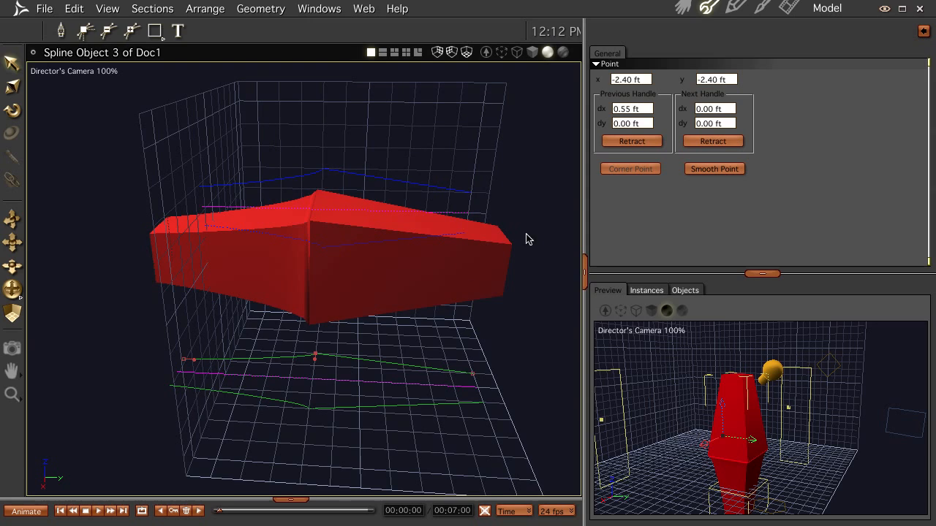
{"action": "left_click_drag", "start_coordinate": [393, 355], "coordinate": [433, 351]}
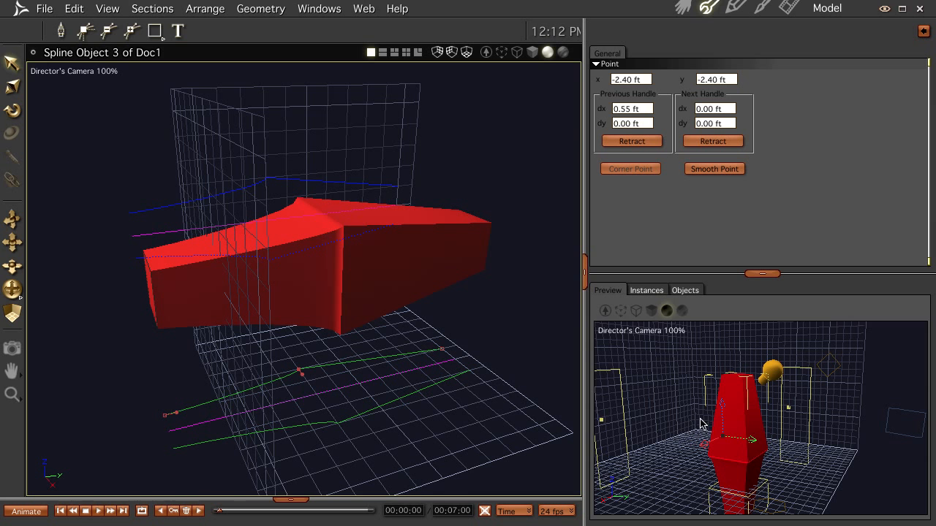
{"action": "left_click_drag", "start_coordinate": [723, 404], "coordinate": [720, 360]}
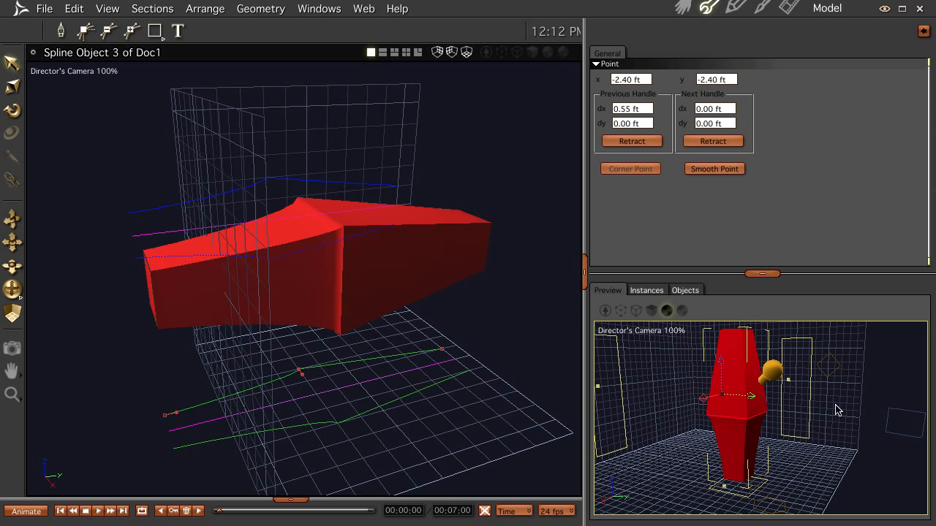
{"action": "middle_click_drag", "start_coordinate": [419, 263], "coordinate": [382, 267]}
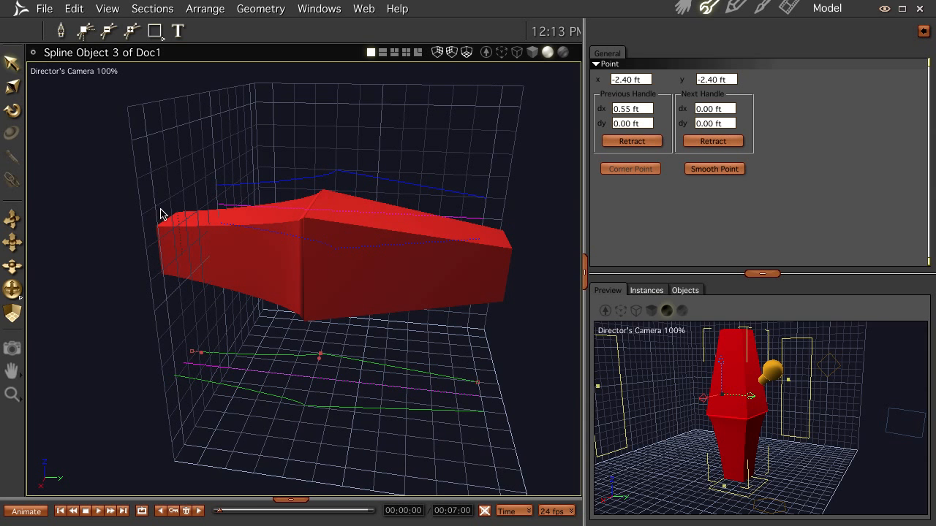
{"action": "left_click", "coordinate": [176, 242]}
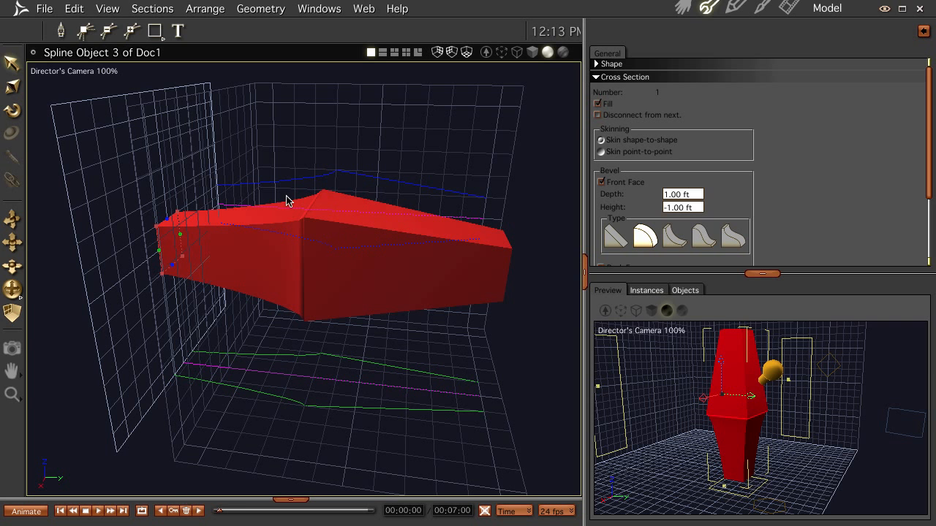
Move the blue envelope's bevel point to y -3.60 ft and pull its previous handle to dx 3.60 ft, dy 4.80 ft
{"action": "left_click", "coordinate": [335, 250]}
{"action": "mouse_move", "coordinate": [334, 252]}
{"action": "left_mouse_down"}
{"action": "mouse_move", "coordinate": [334, 284]}
{"action": "mouse_move", "coordinate": [333, 266]}
{"action": "left_mouse_up"}
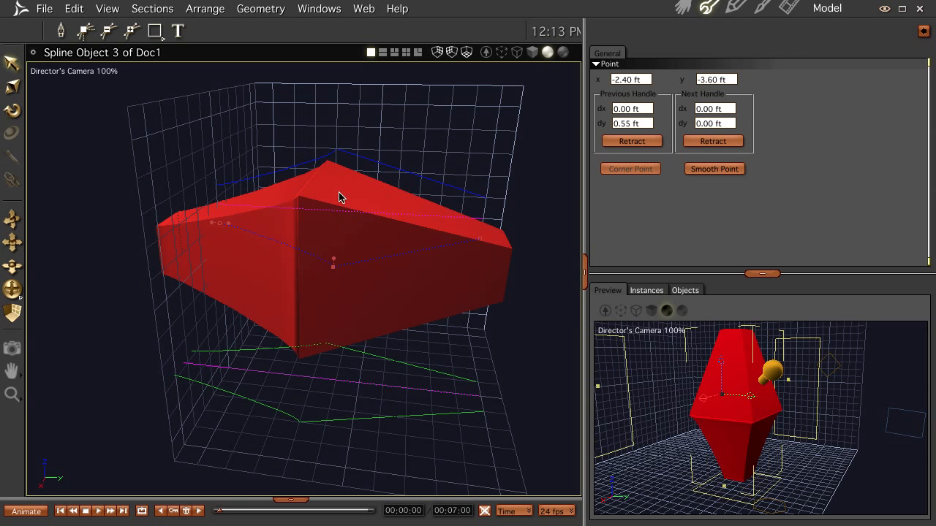
{"action": "left_click_drag", "start_coordinate": [333, 265], "coordinate": [391, 190]}
{"action": "mouse_move", "coordinate": [341, 325]}
{"action": "middle_mouse_down"}
{"action": "mouse_move", "coordinate": [403, 334]}
{"action": "mouse_move", "coordinate": [334, 323]}
{"action": "middle_mouse_up"}
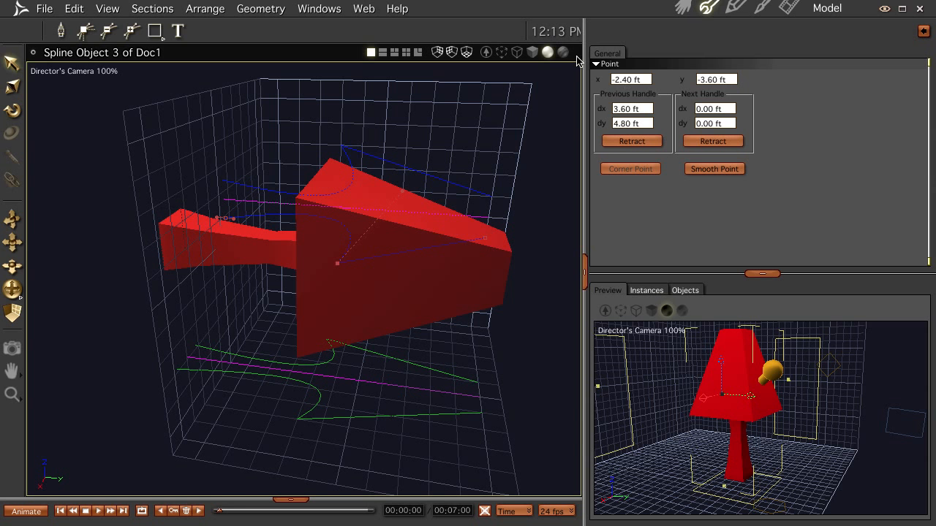
Shorten the sweep path by moving its start point to x -7.20 ft
{"action": "left_click", "coordinate": [282, 256]}
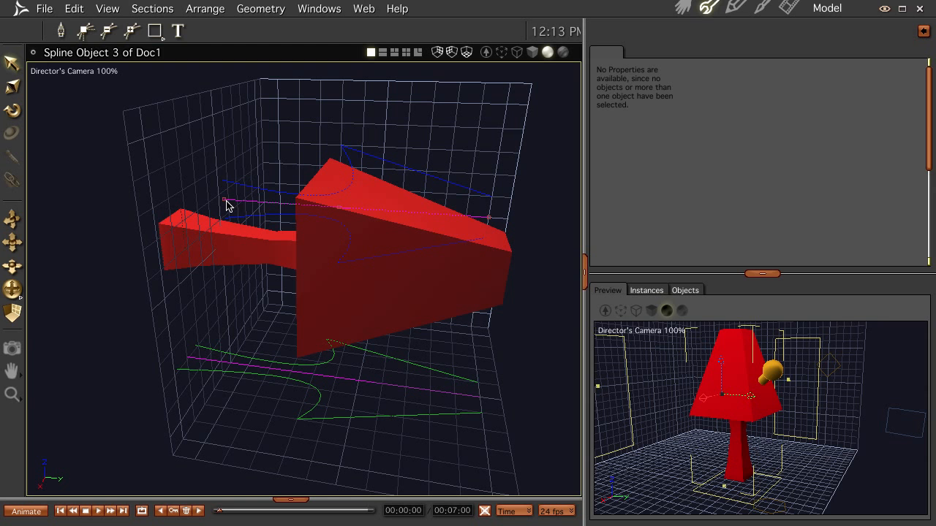
{"action": "left_click_drag", "start_coordinate": [225, 201], "coordinate": [265, 208]}
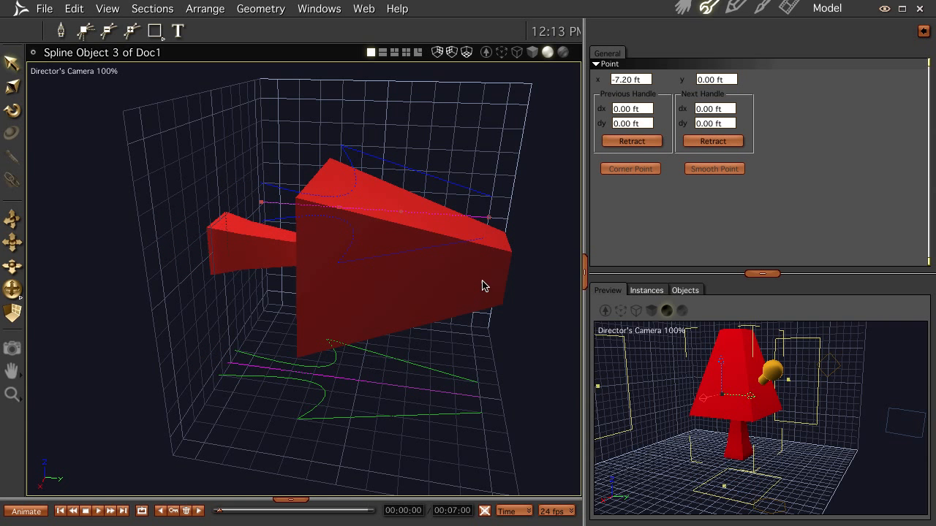
Pull the previous handle of the blue envelope's bevel point to dx -2.40 ft, dy 0.00 ft, and consult the Bezier handles help page in Preview
{"action": "left_click", "coordinate": [218, 251]}
{"action": "mouse_move", "coordinate": [457, 302]}
{"action": "left_mouse_down"}
{"action": "mouse_move", "coordinate": [401, 283]}
{"action": "mouse_move", "coordinate": [453, 291]}
{"action": "left_mouse_up"}
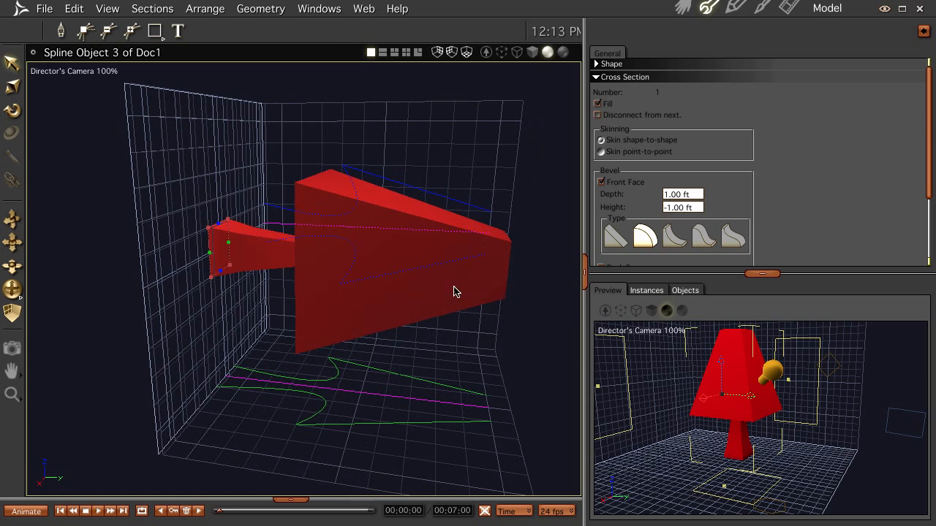
{"action": "left_click", "coordinate": [343, 166]}
{"action": "left_click_drag", "start_coordinate": [401, 250], "coordinate": [296, 169]}
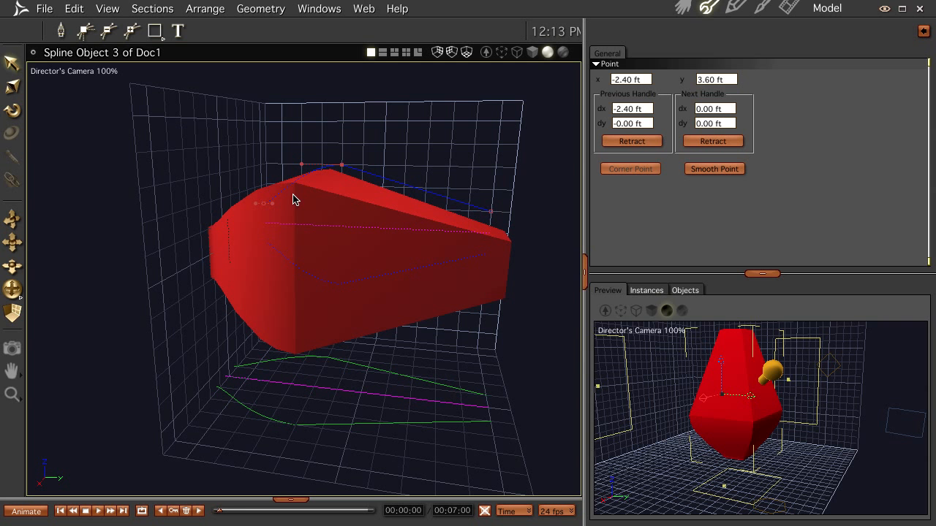
{"action": "key", "text": "super+Tab"}
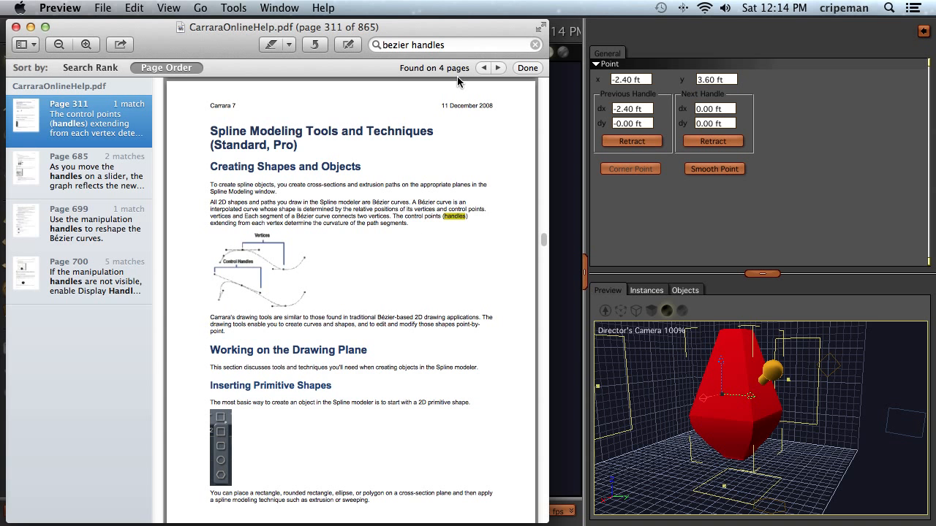
{"action": "key", "text": "super+Tab"}
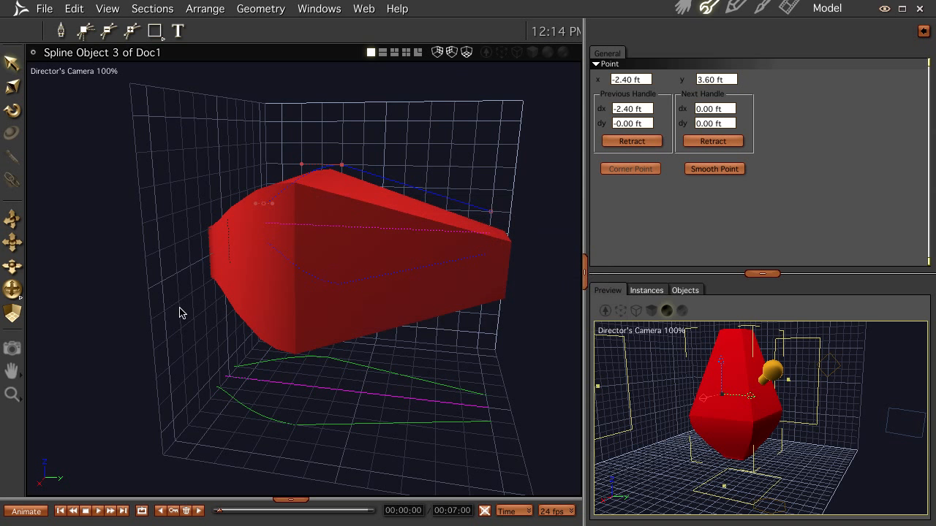
Reshape the blue envelope's bevel curve by pulling the bevel point's previous handle to dx 2.40 ft, dy -2.40 ft
{"action": "left_click_drag", "start_coordinate": [328, 319], "coordinate": [365, 324]}
{"action": "left_click_drag", "start_coordinate": [320, 165], "coordinate": [357, 207]}
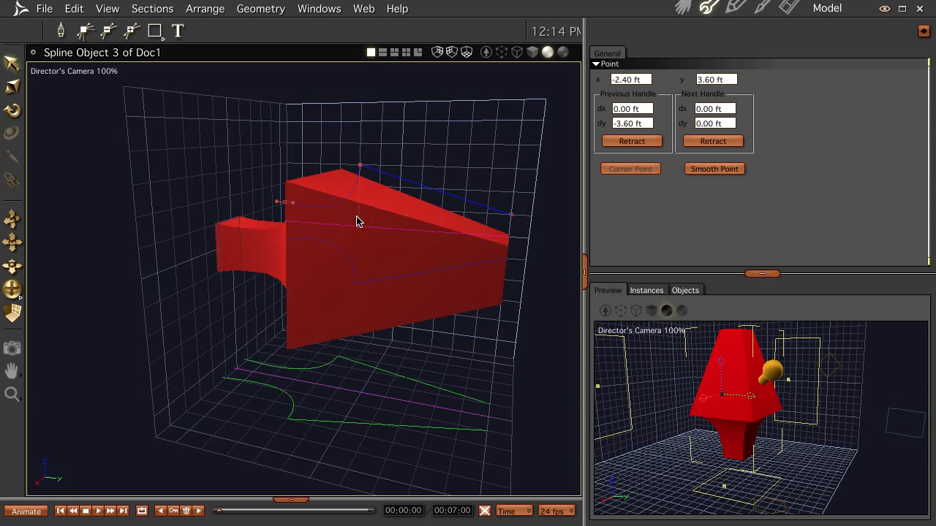
{"action": "left_click_drag", "start_coordinate": [351, 207], "coordinate": [380, 209]}
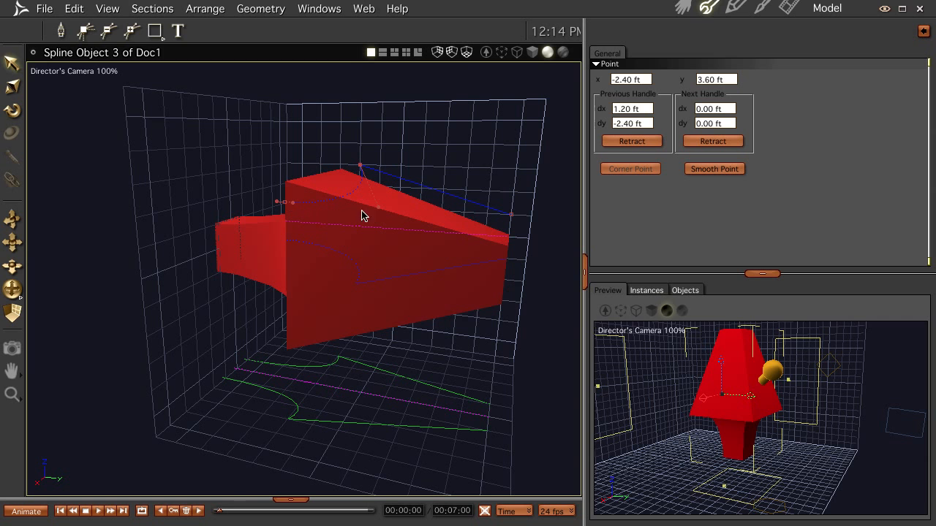
{"action": "left_click_drag", "start_coordinate": [379, 216], "coordinate": [401, 217]}
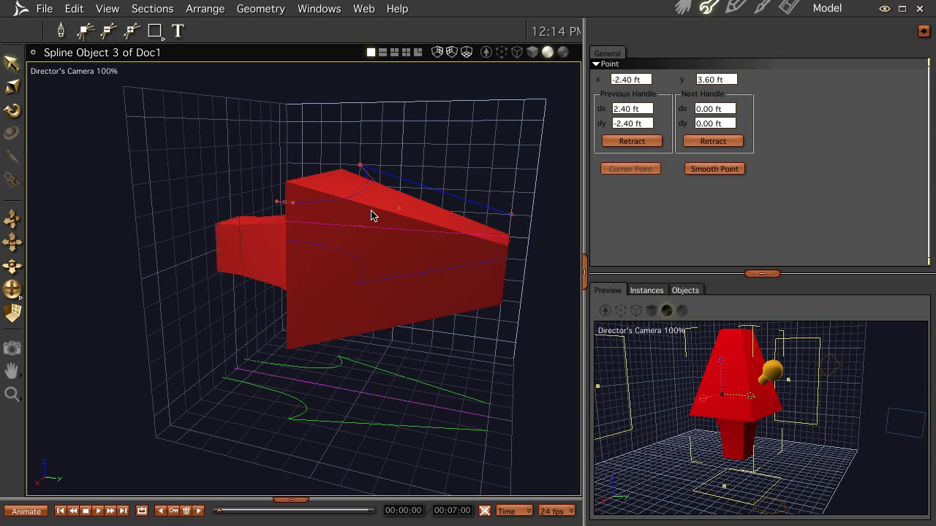
{"action": "middle_click_drag", "start_coordinate": [391, 230], "coordinate": [453, 264]}
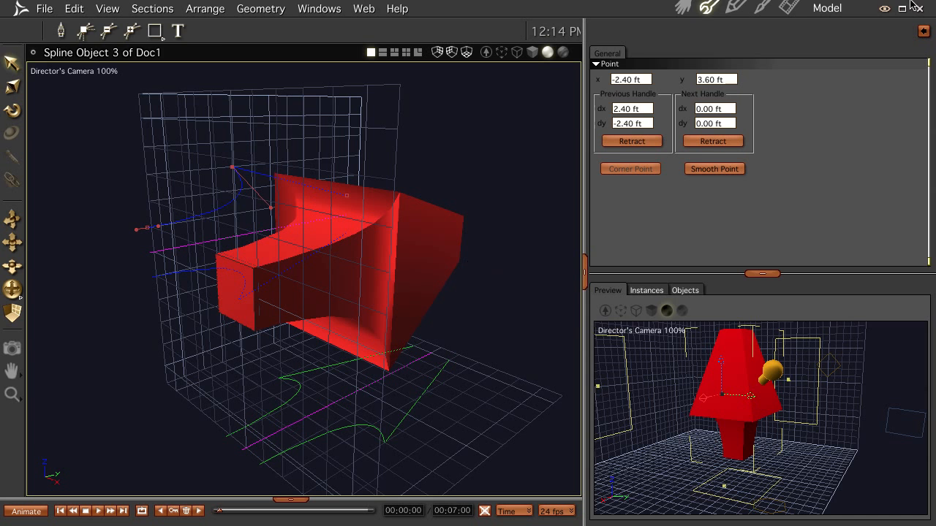
Render the assembled scene, reframe the camera so the whole object is in the frame, and render it again
{"action": "left_click", "coordinate": [682, 8]}
{"action": "key", "text": "ctrl+r"}
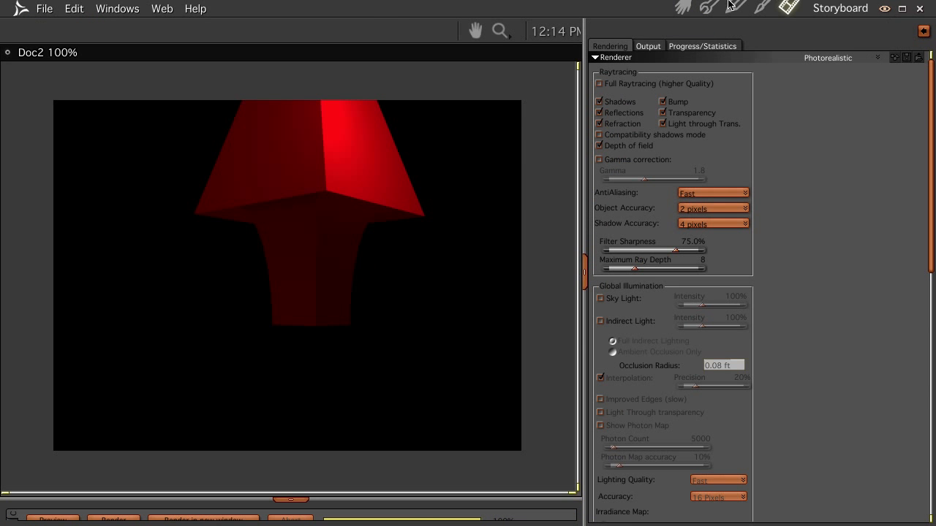
{"action": "left_click", "coordinate": [682, 8]}
{"action": "middle_click_drag", "start_coordinate": [441, 281], "coordinate": [483, 366]}
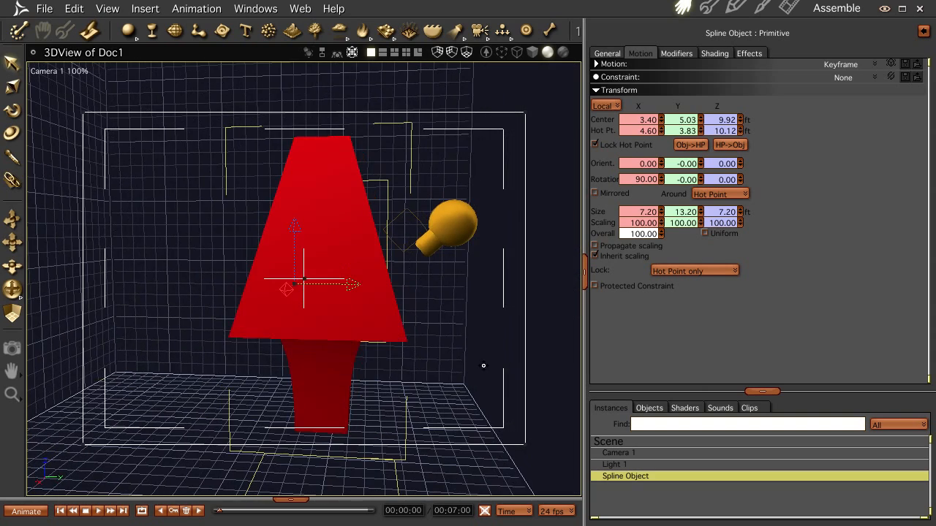
{"action": "key", "text": "ctrl+r"}
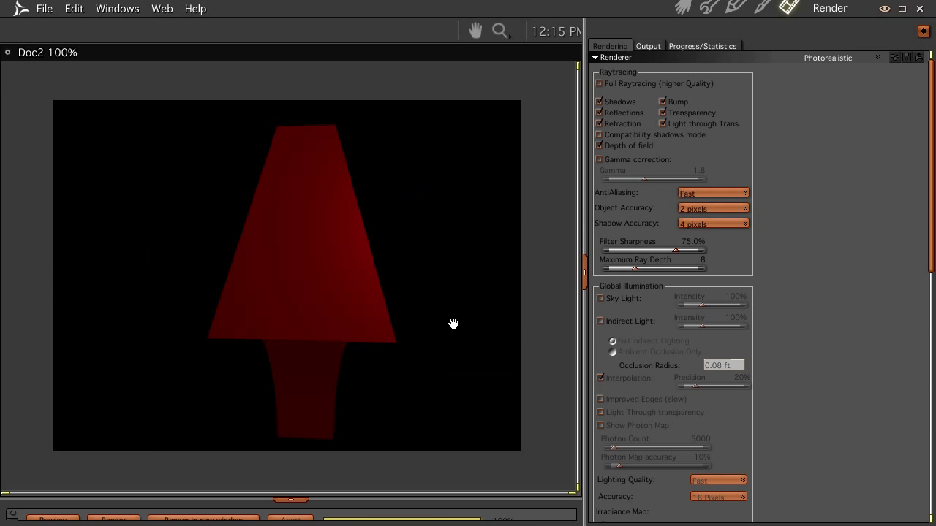
{"action": "left_click", "coordinate": [684, 7]}
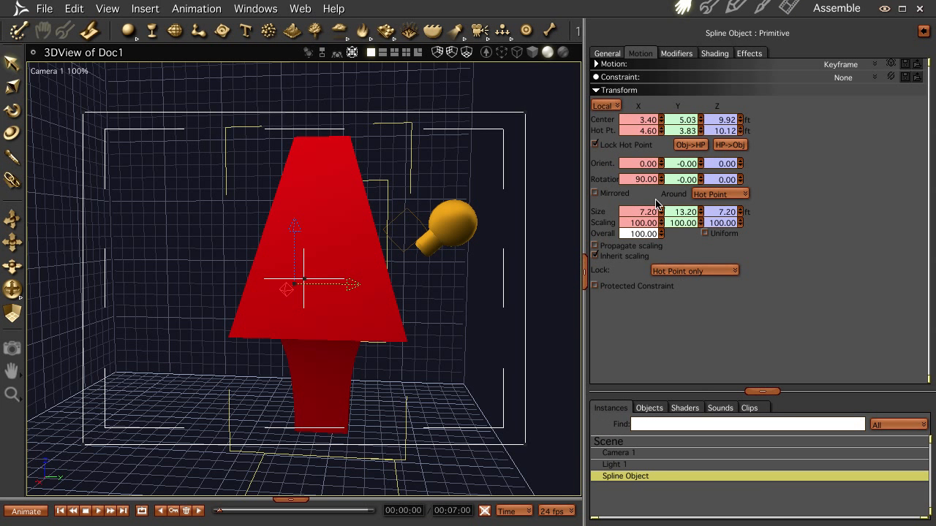
Reopen the spline object for editing and set the first cross section's front face bevel to the third type
{"action": "double_click", "coordinate": [621, 476]}
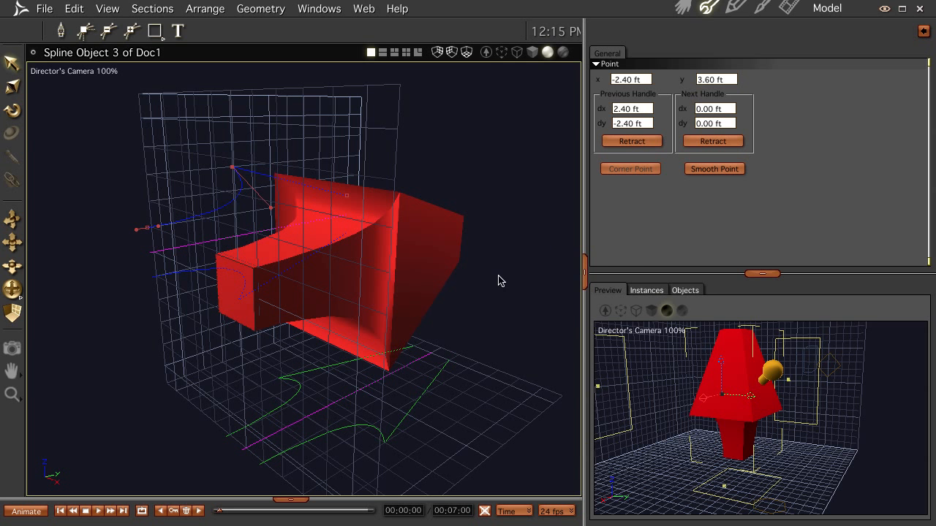
{"action": "middle_click_drag", "start_coordinate": [497, 281], "coordinate": [343, 286]}
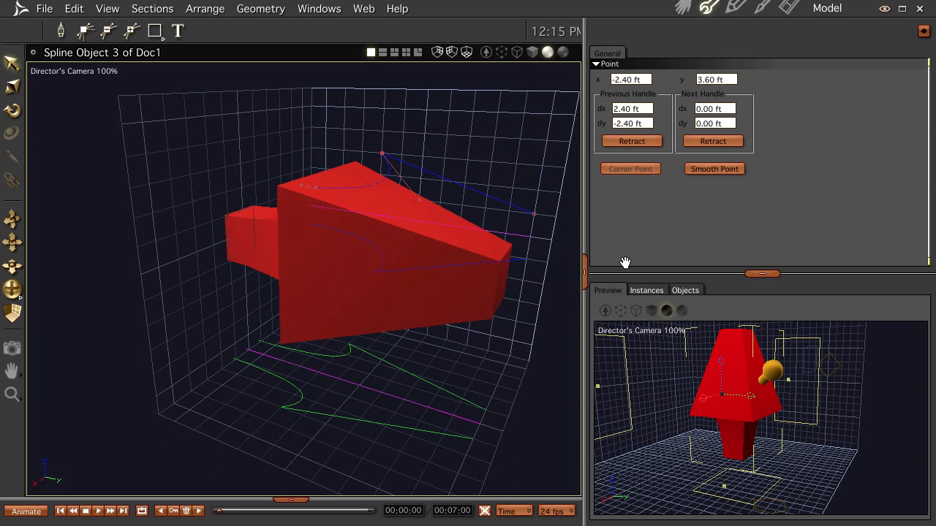
{"action": "left_click", "coordinate": [233, 242]}
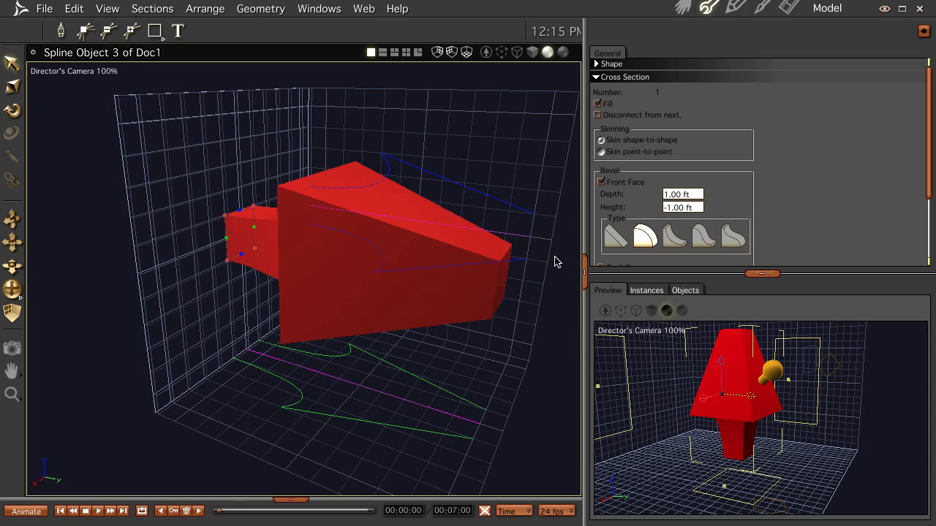
{"action": "left_click", "coordinate": [673, 237]}
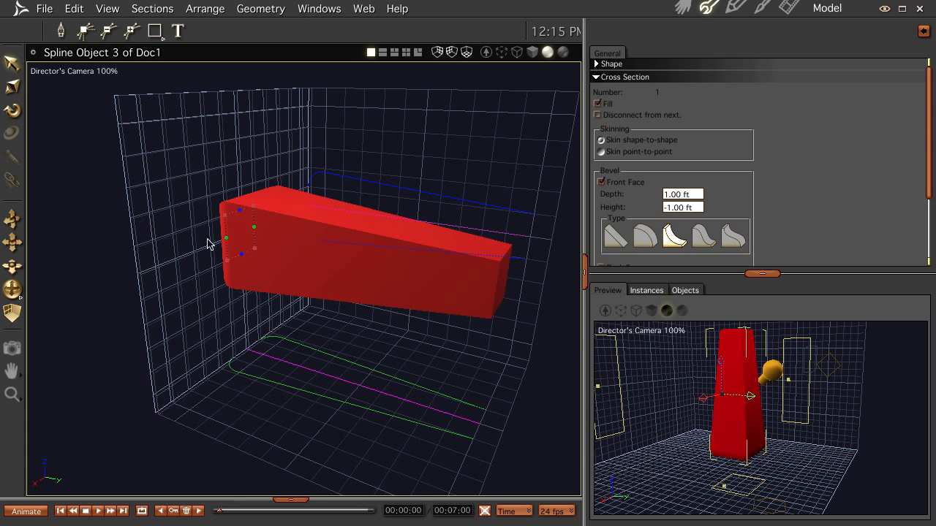
Flare the object's base by moving the blue envelope's bevel point to x -4.80 ft, y 2.40 ft and pulling the start point's handle upward
{"action": "mouse_move", "coordinate": [226, 244]}
{"action": "left_mouse_down"}
{"action": "mouse_move", "coordinate": [214, 245]}
{"action": "mouse_move", "coordinate": [224, 242]}
{"action": "left_mouse_up"}
{"action": "left_click", "coordinate": [403, 188]}
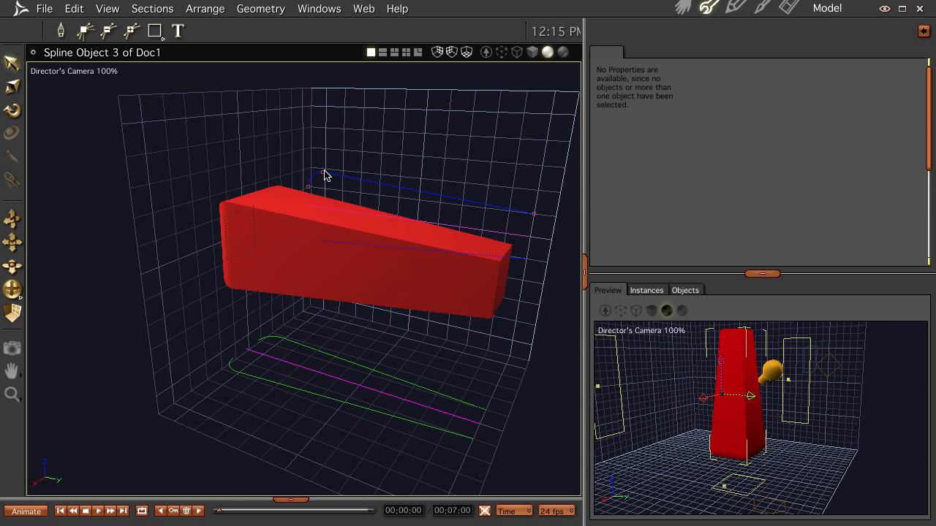
{"action": "left_click_drag", "start_coordinate": [322, 176], "coordinate": [308, 64]}
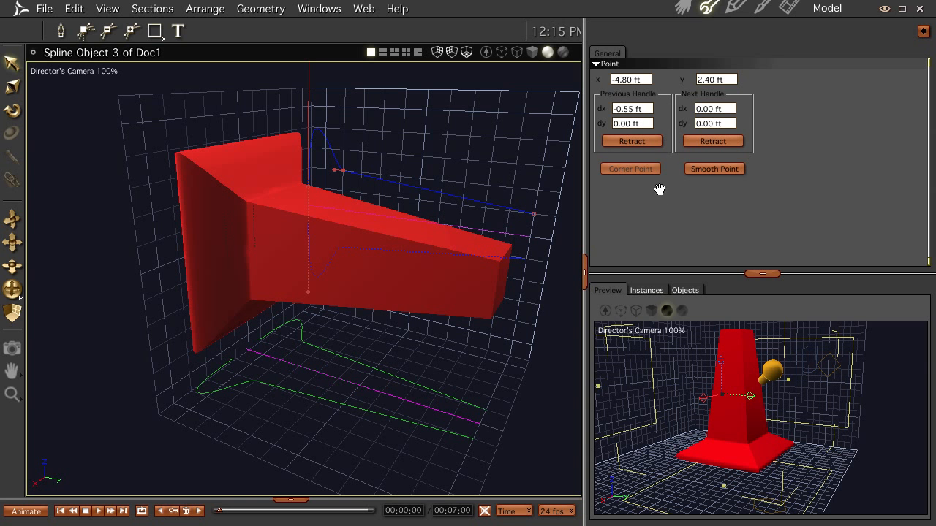
Change the first cross section's front face bevel to the fourth type and inspect the beveled end
{"action": "left_click", "coordinate": [211, 227]}
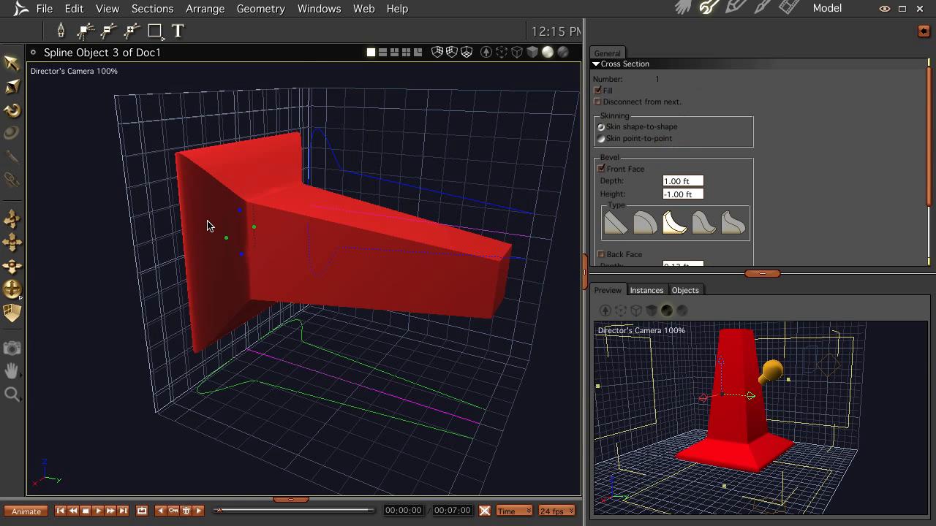
{"action": "left_click", "coordinate": [705, 224]}
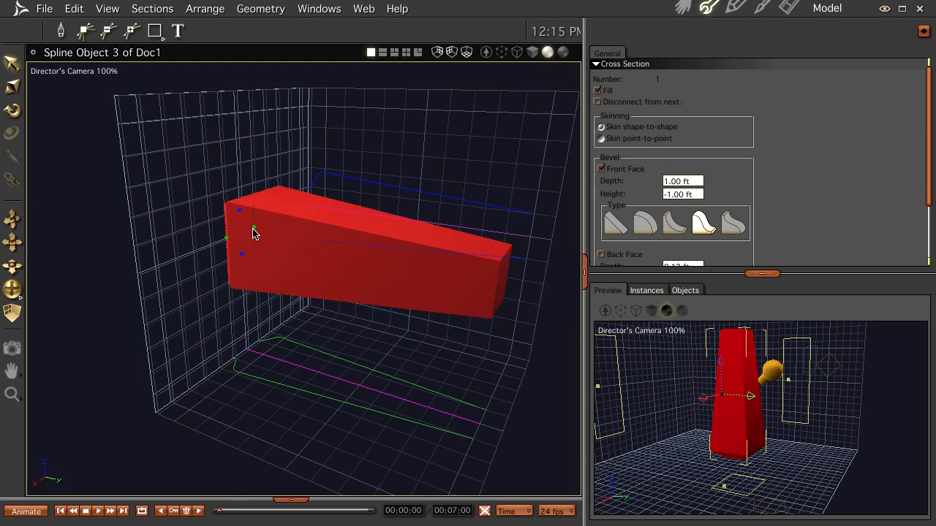
{"action": "mouse_move", "coordinate": [239, 215]}
{"action": "left_mouse_down"}
{"action": "mouse_move", "coordinate": [238, 193]}
{"action": "mouse_move", "coordinate": [238, 212]}
{"action": "left_mouse_up"}
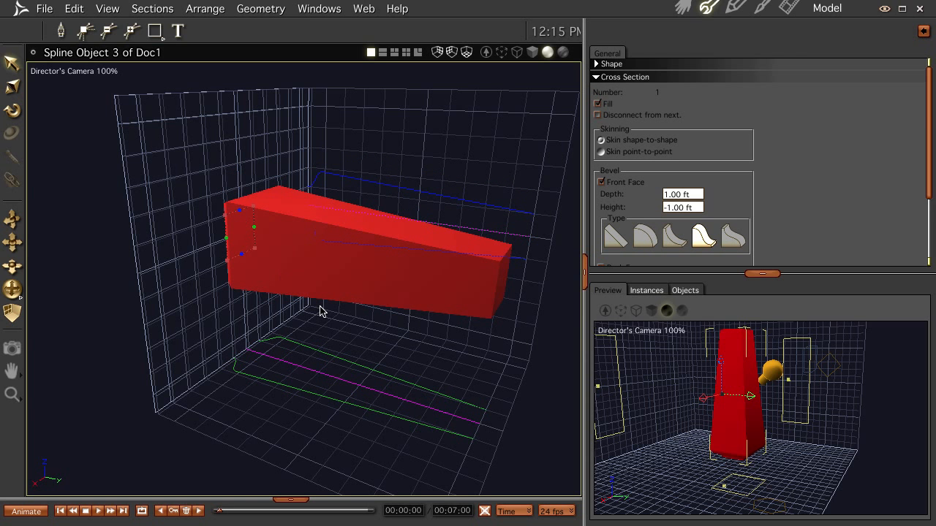
{"action": "mouse_move", "coordinate": [350, 371]}
{"action": "middle_mouse_down"}
{"action": "mouse_move", "coordinate": [370, 346]}
{"action": "mouse_move", "coordinate": [367, 293]}
{"action": "mouse_move", "coordinate": [336, 373]}
{"action": "mouse_move", "coordinate": [359, 362]}
{"action": "middle_mouse_up"}
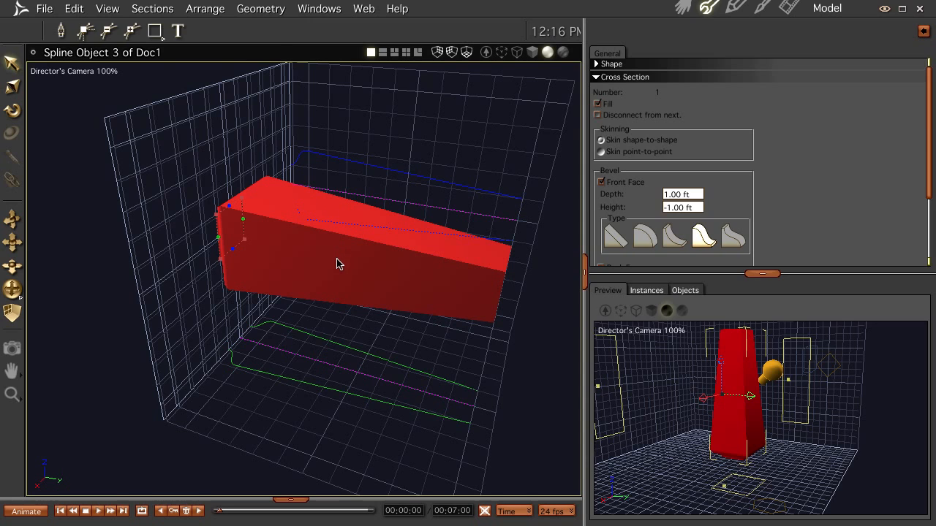
{"action": "left_click_drag", "start_coordinate": [342, 260], "coordinate": [330, 244]}
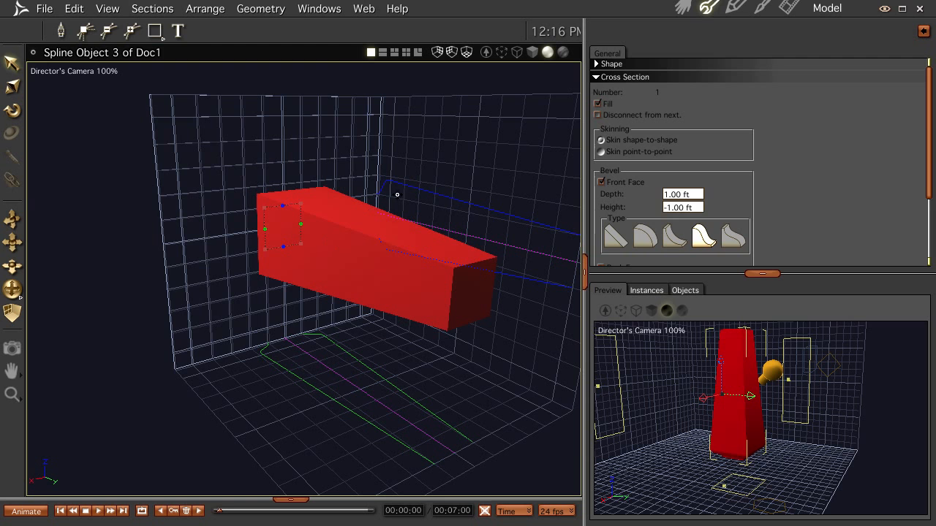
Add a point to the pink sweep path at x 1.42 ft, between the bevel and the far end
{"action": "left_click", "coordinate": [441, 204]}
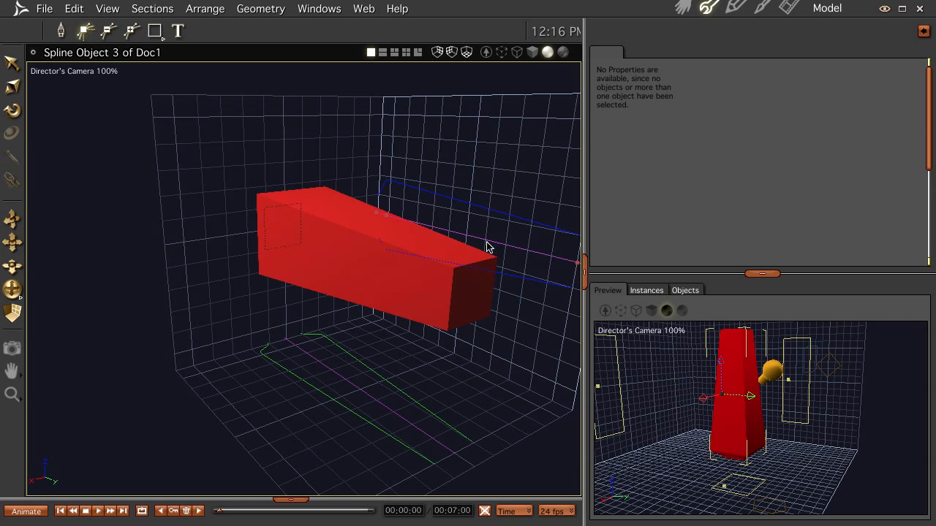
{"action": "key", "text": "space"}
{"action": "middle_click_drag", "start_coordinate": [430, 254], "coordinate": [476, 271]}
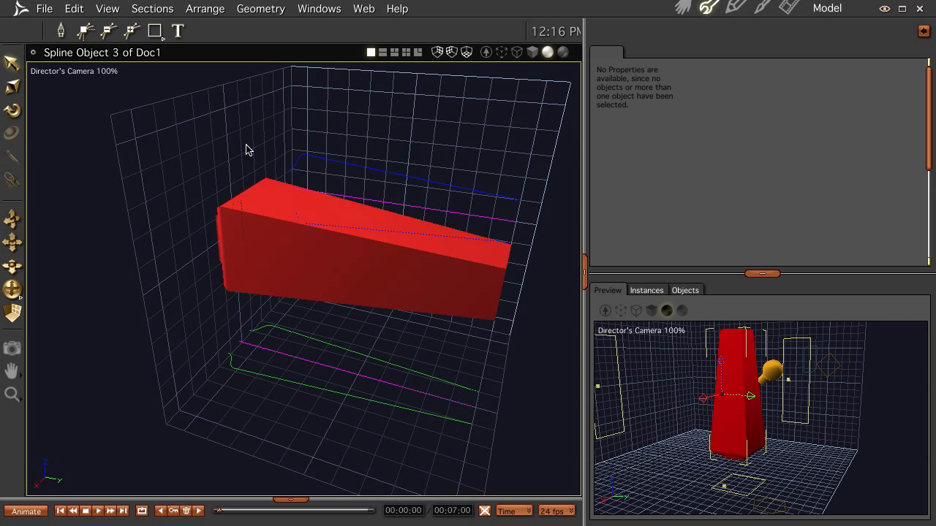
{"action": "left_click", "coordinate": [131, 32]}
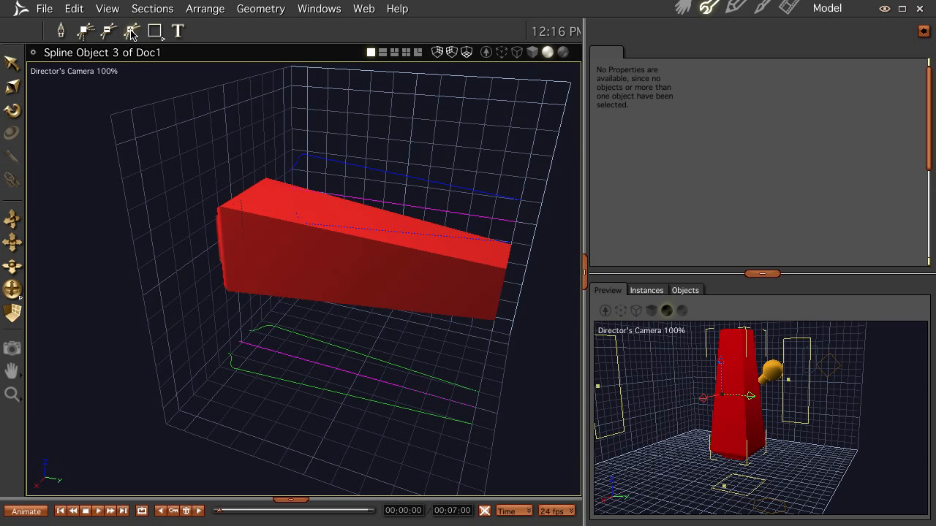
{"action": "left_click", "coordinate": [428, 212]}
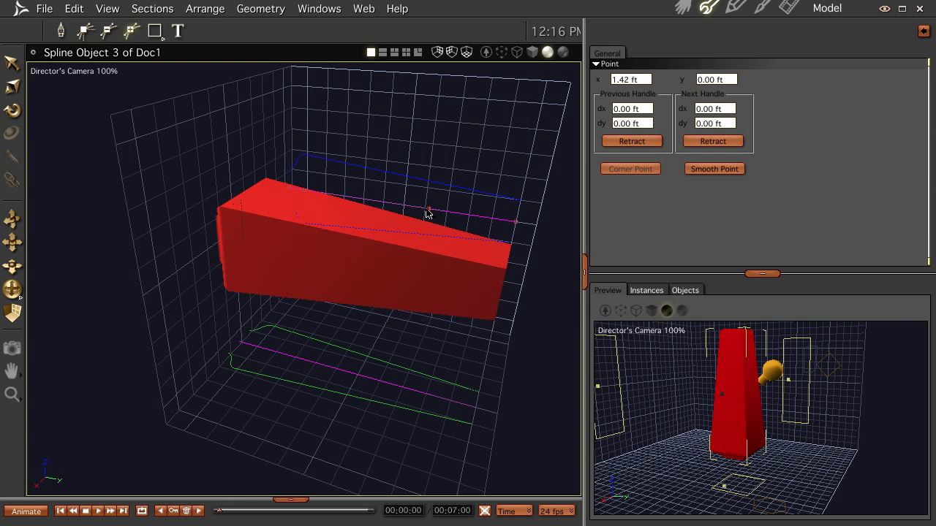
Move the added point's counterpart on the blue envelope to x 2.40 ft, y 3.60 ft and convert it to a smooth point
{"action": "left_click", "coordinate": [11, 63]}
{"action": "left_click", "coordinate": [436, 184]}
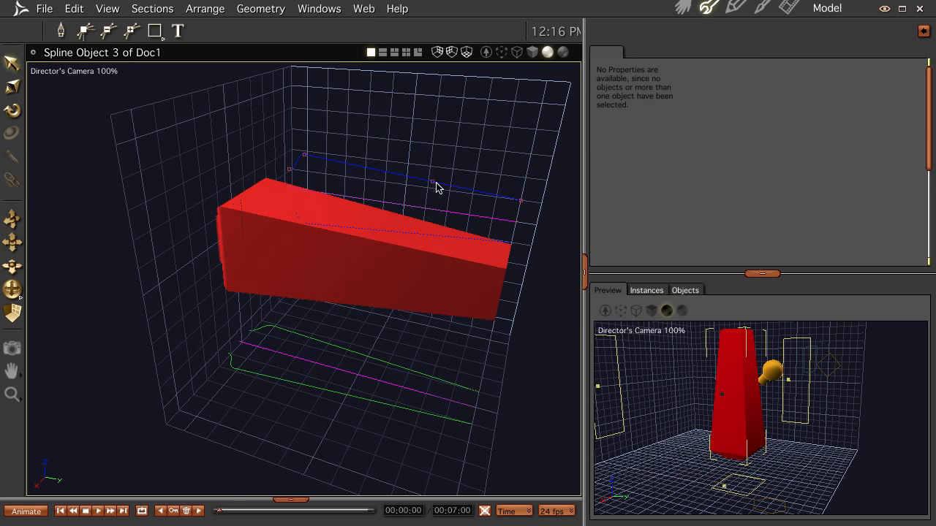
{"action": "left_click_drag", "start_coordinate": [433, 184], "coordinate": [455, 160]}
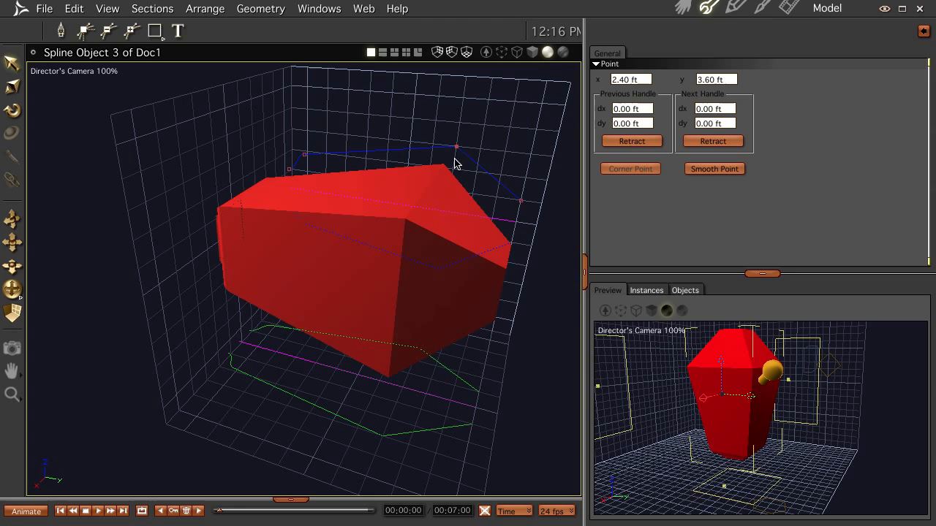
{"action": "left_click", "coordinate": [713, 172]}
{"action": "middle_click_drag", "start_coordinate": [466, 239], "coordinate": [428, 258]}
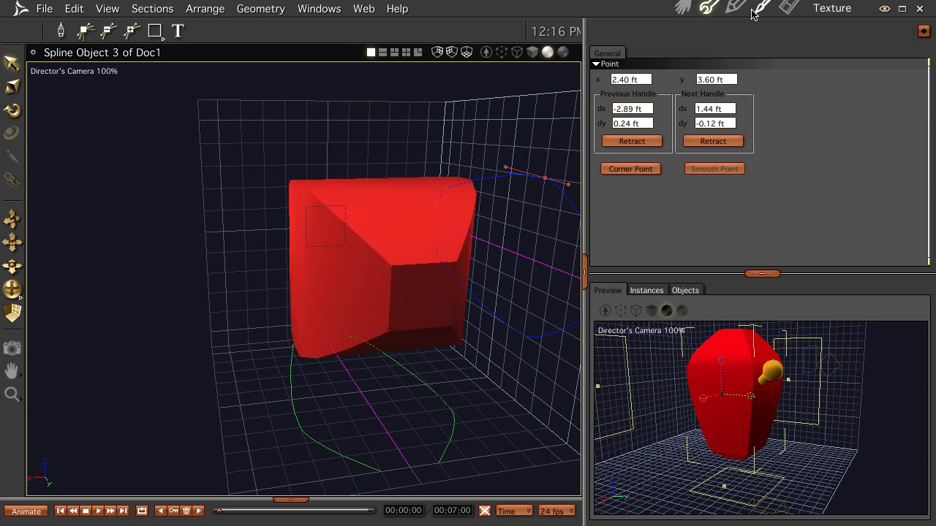
{"action": "middle_click_drag", "start_coordinate": [311, 292], "coordinate": [393, 247]}
Create a second cross section after the first one, at the bevel point near the start of the sweep path
{"action": "left_click", "coordinate": [261, 232]}
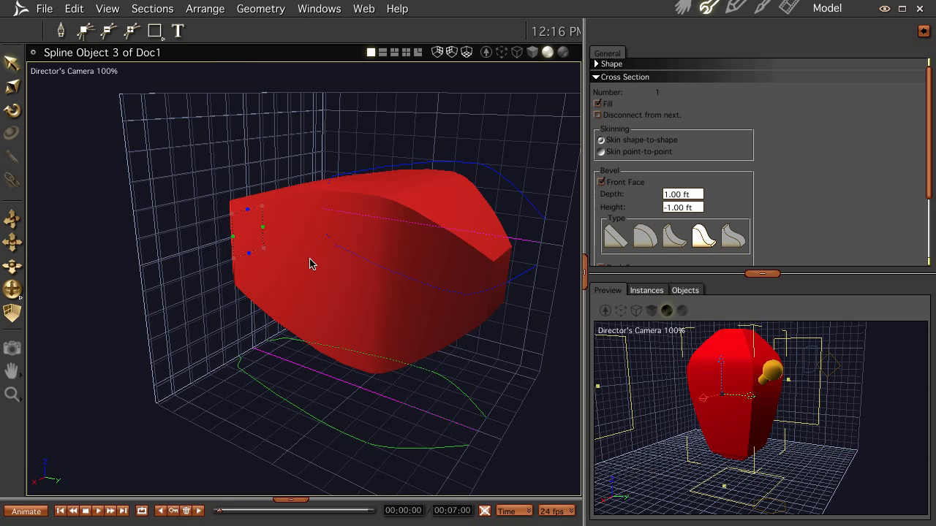
{"action": "left_click", "coordinate": [153, 8]}
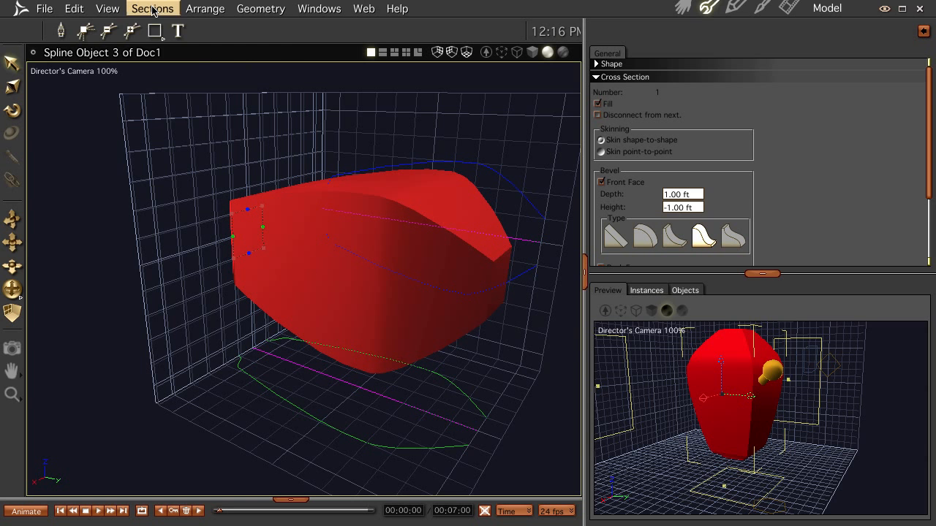
{"action": "left_click", "coordinate": [163, 82]}
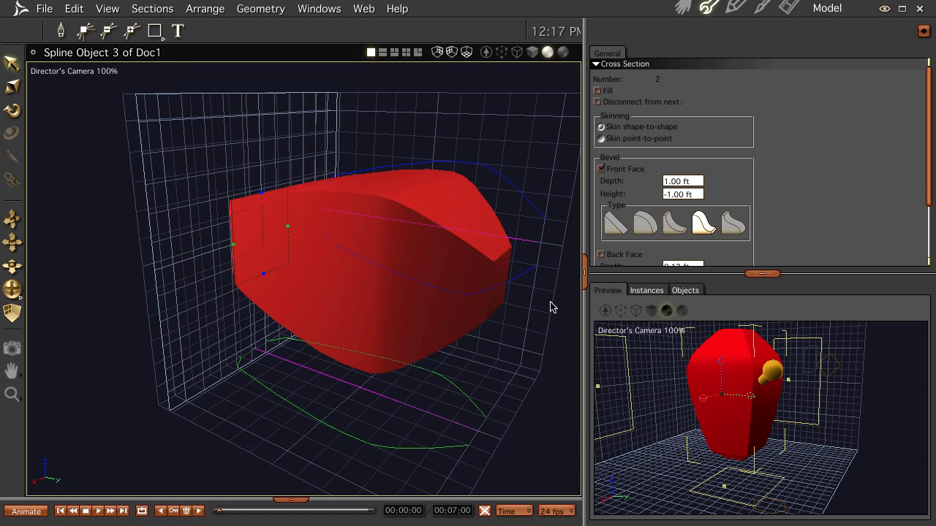
{"action": "left_click", "coordinate": [503, 274]}
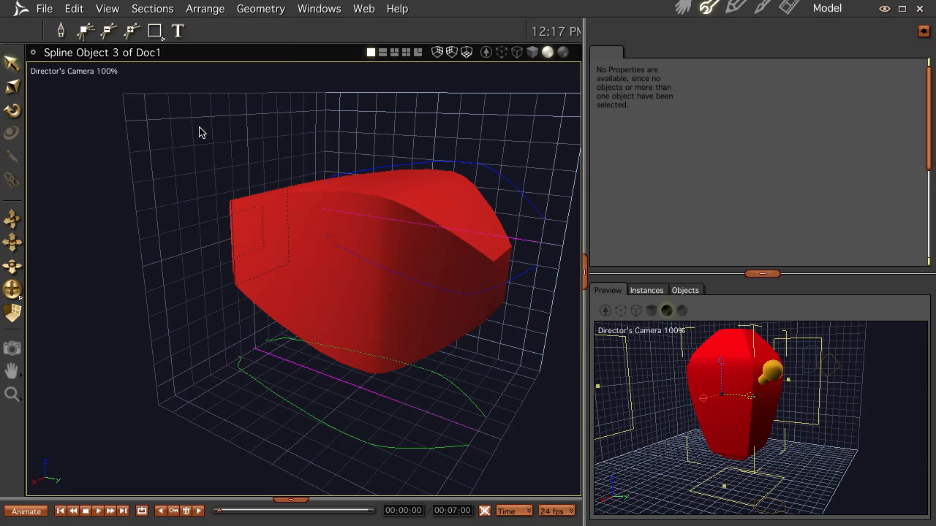
Examine the second cross section and the matching bevel point on the pink sweep path
{"action": "left_click", "coordinate": [169, 9]}
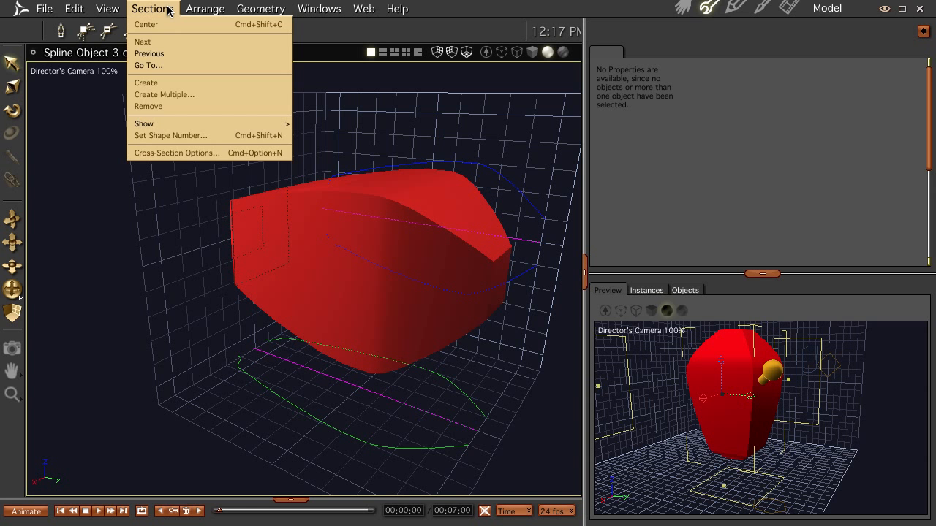
{"action": "left_click", "coordinate": [168, 9]}
{"action": "left_click", "coordinate": [272, 239]}
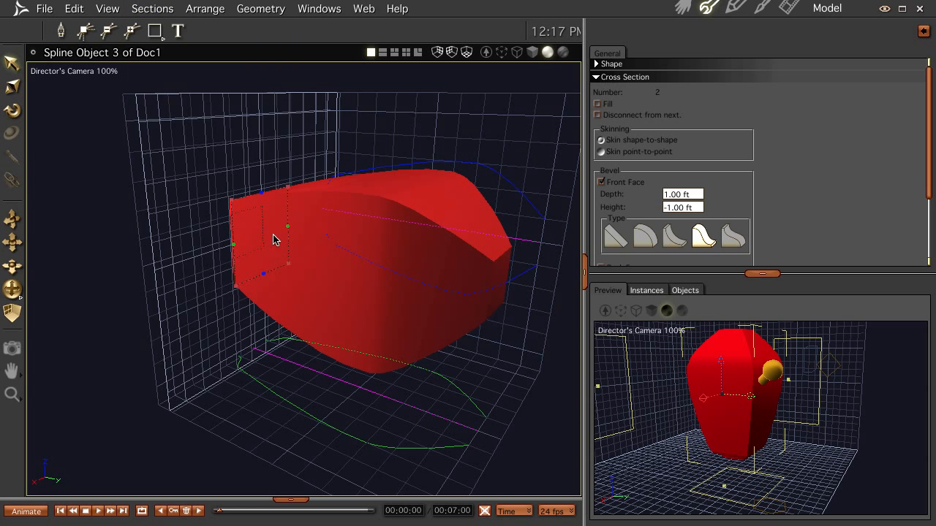
{"action": "left_click", "coordinate": [356, 223]}
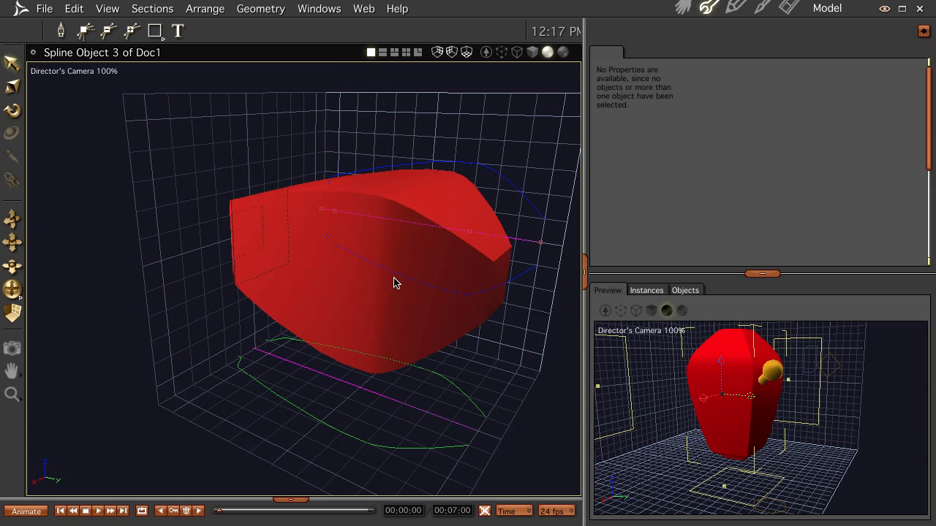
{"action": "scroll", "coordinate": [393, 283], "scroll_direction": "up", "scroll_amount": 5}
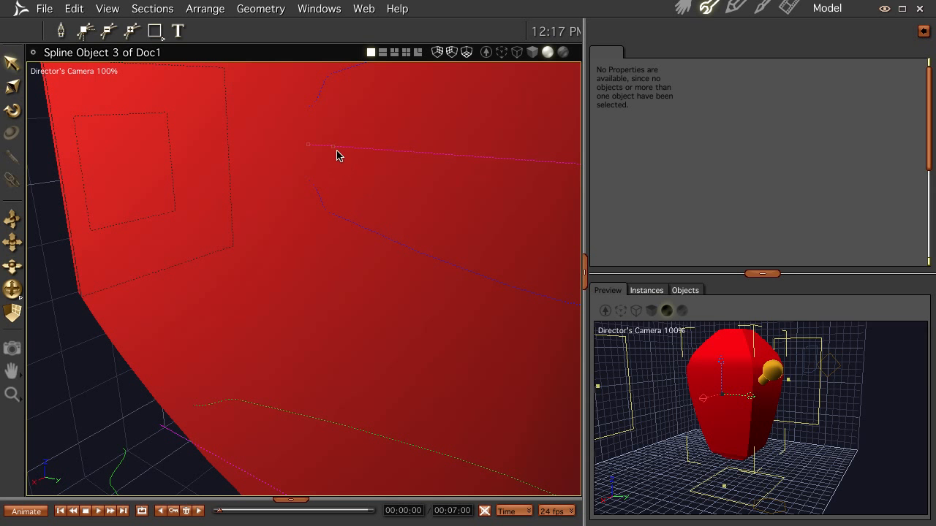
{"action": "left_click", "coordinate": [332, 147]}
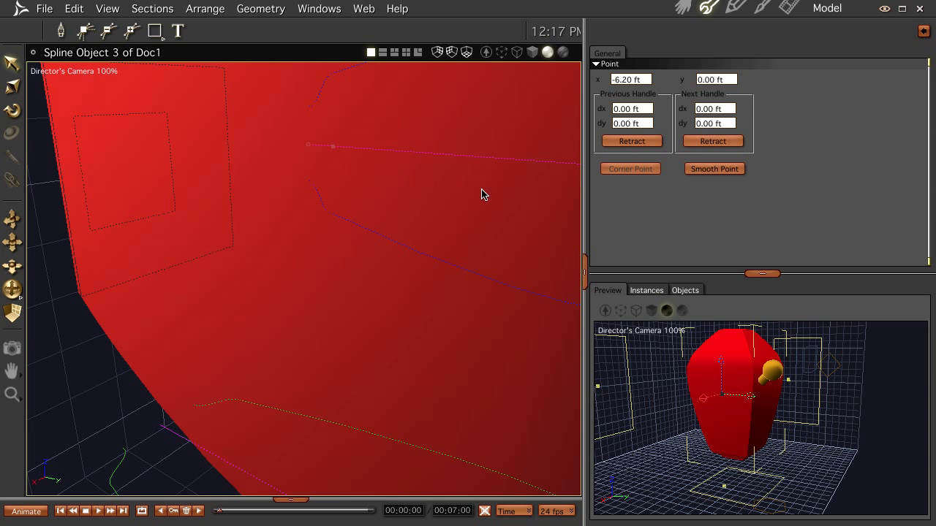
{"action": "scroll", "coordinate": [480, 223], "scroll_direction": "down", "scroll_amount": 5}
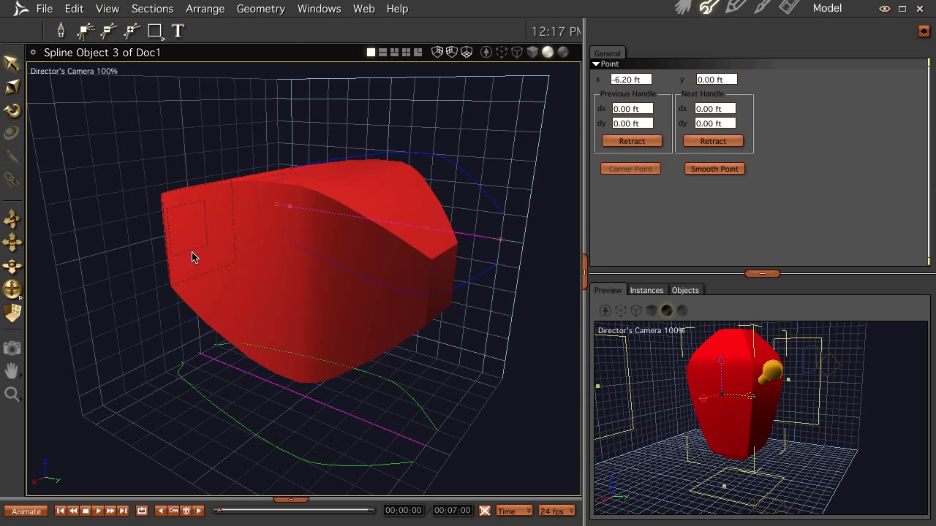
Create a third cross section after the second one, at the added point of the sweep path
{"action": "left_click", "coordinate": [214, 266]}
{"action": "left_click", "coordinate": [158, 13]}
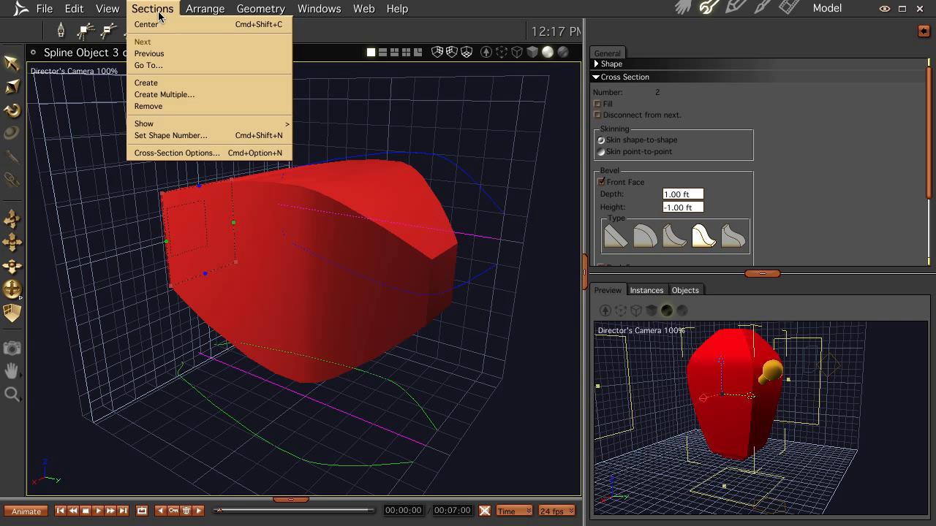
{"action": "left_click", "coordinate": [161, 83]}
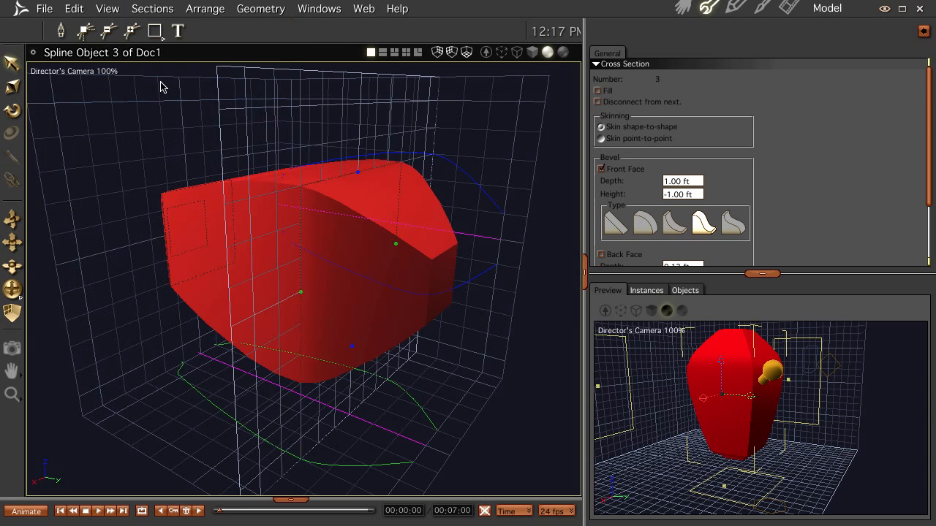
{"action": "left_click", "coordinate": [151, 12]}
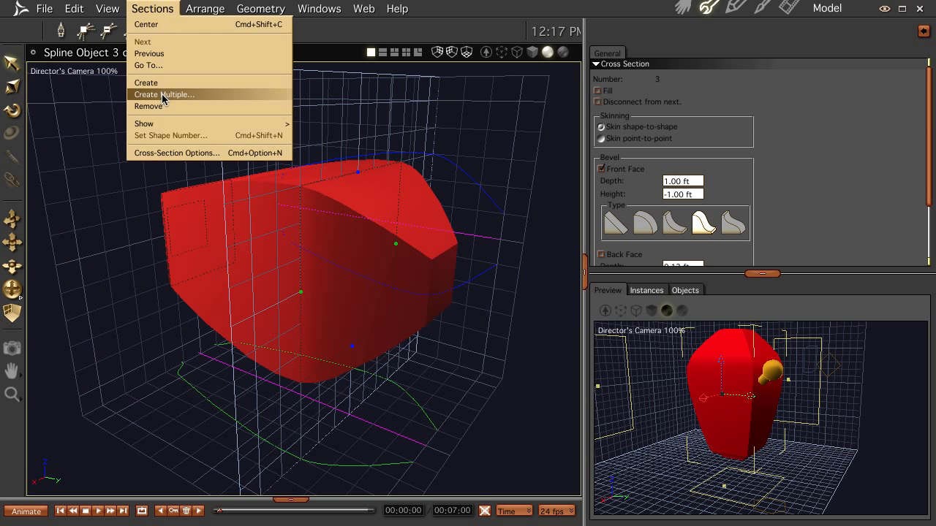
{"action": "left_click", "coordinate": [163, 93]}
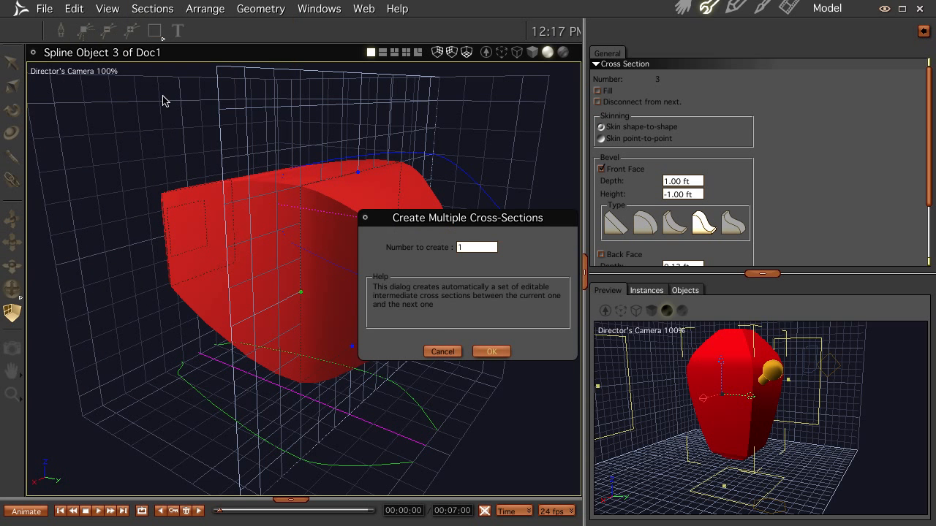
{"action": "left_click", "coordinate": [450, 354]}
Create the next cross section after the third, at the far end of the sweep path
{"action": "left_click", "coordinate": [173, 11]}
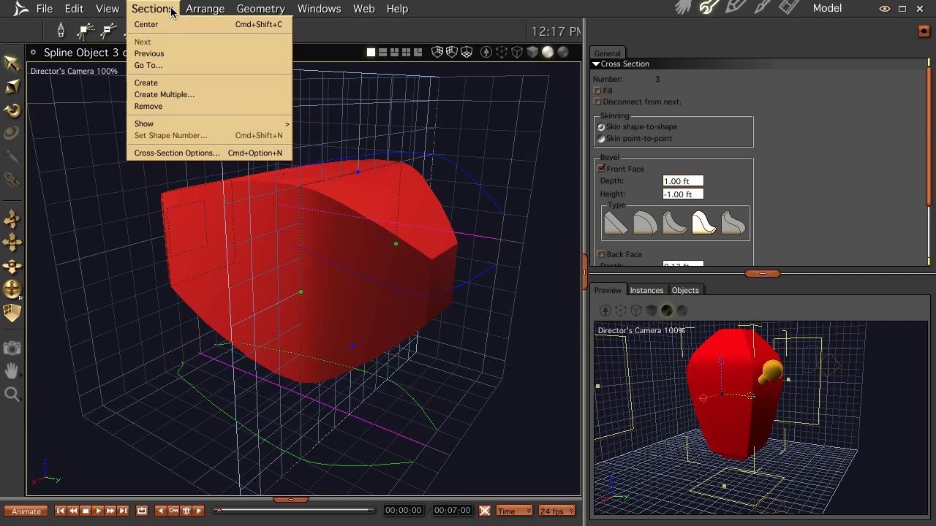
{"action": "left_click", "coordinate": [157, 83]}
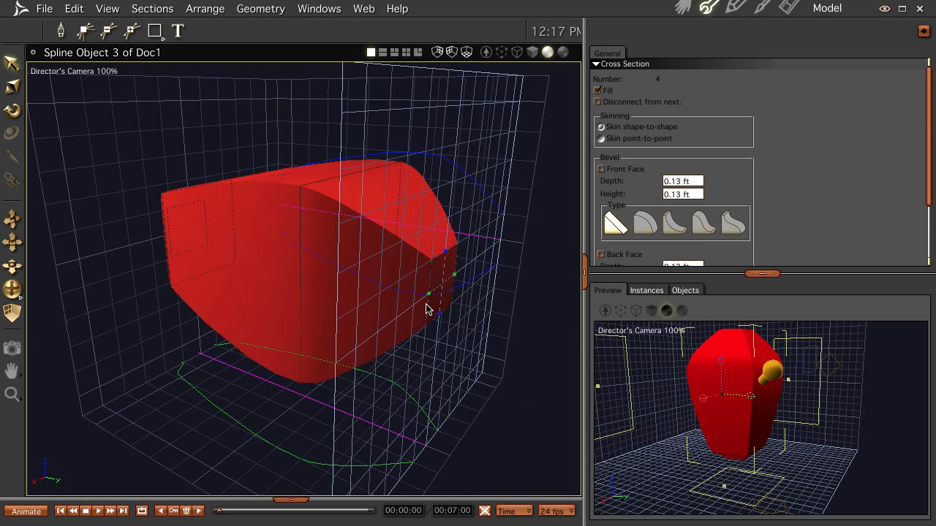
{"action": "left_click", "coordinate": [317, 215]}
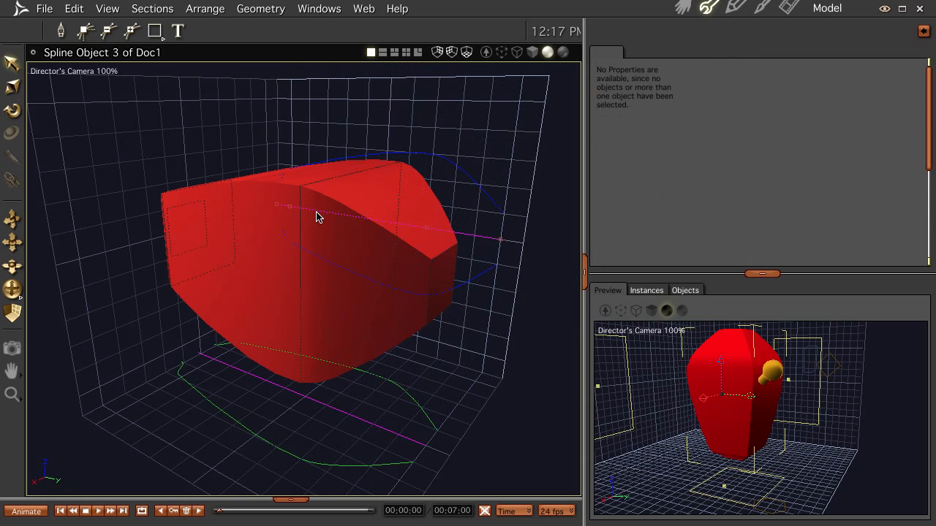
Set the third cross section to Skin point-to-point and change its front face bevel to the fifth type
{"action": "left_click", "coordinate": [308, 372]}
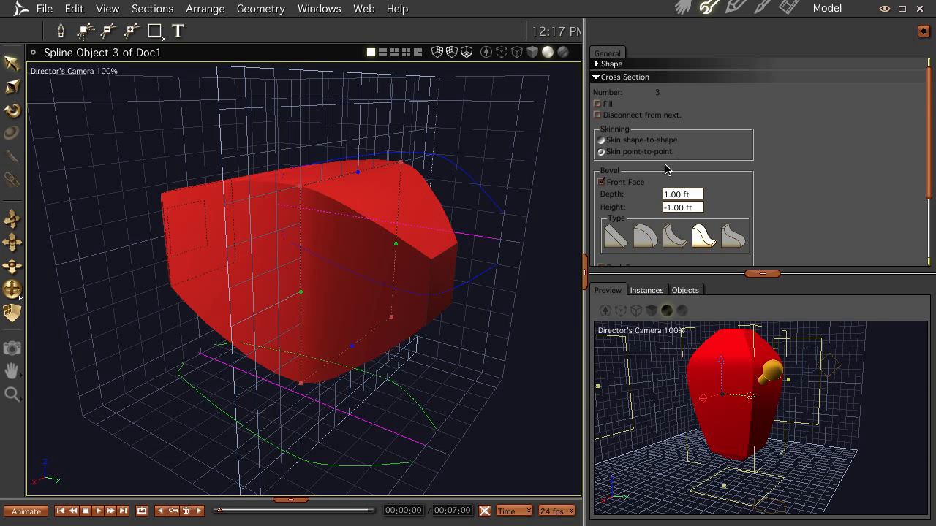
{"action": "left_click_drag", "start_coordinate": [930, 182], "coordinate": [929, 212]}
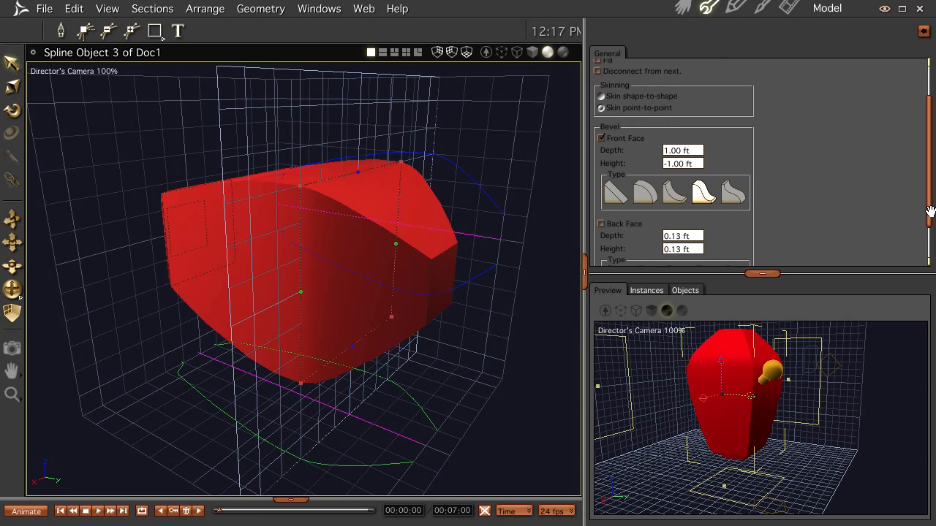
{"action": "left_click", "coordinate": [734, 192]}
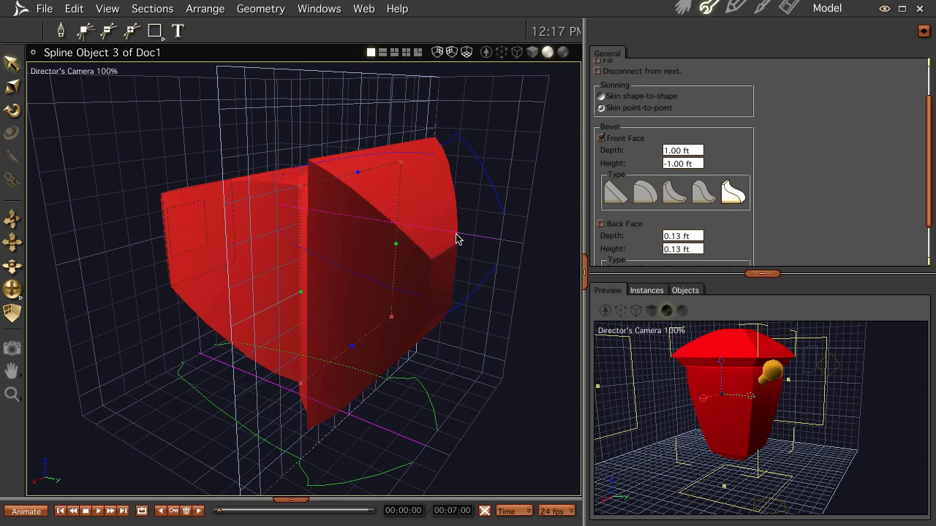
Round the flared upper end by pulling the next handle of the blue envelope's bevel point to dx 2.60 ft, dy 2.60 ft
{"action": "left_click", "coordinate": [460, 141]}
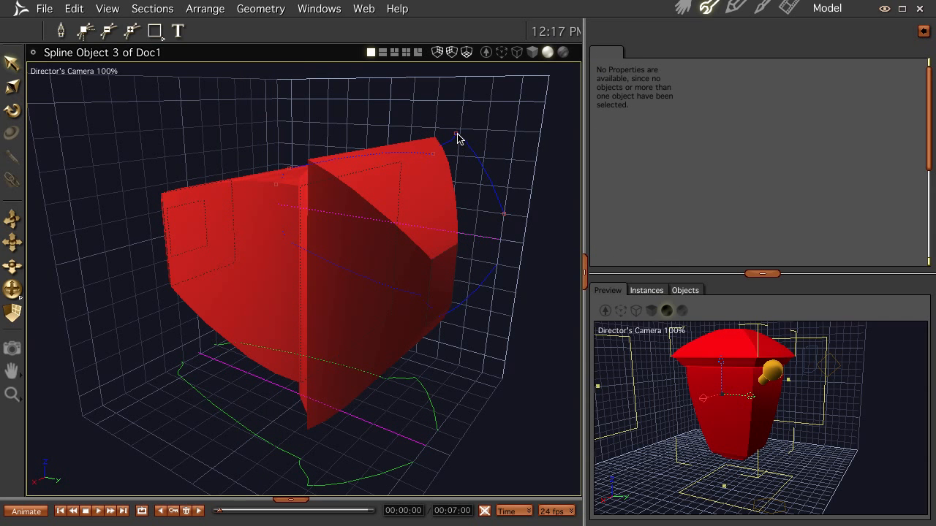
{"action": "left_click", "coordinate": [455, 134]}
{"action": "left_click_drag", "start_coordinate": [483, 156], "coordinate": [515, 65]}
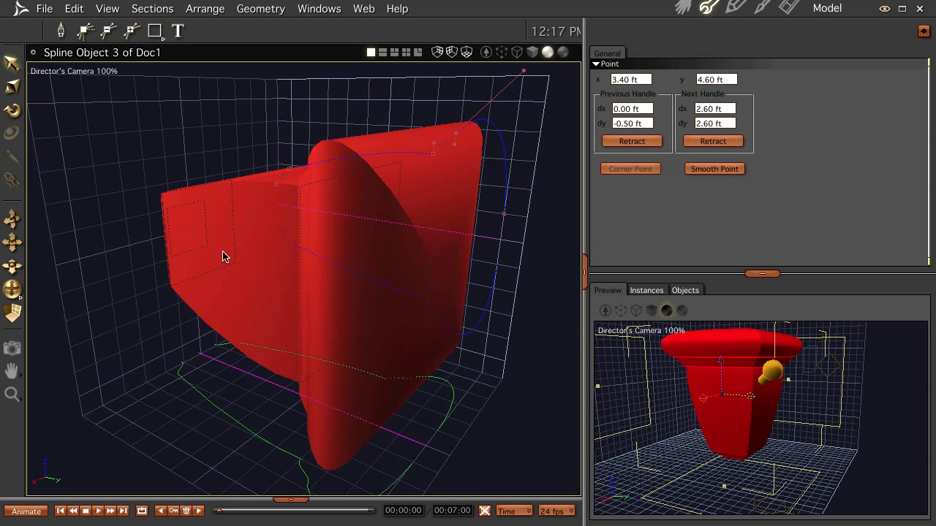
Enlarge the first cross section by moving its corner point outward to about 6.00 ft from the sweep path
{"action": "left_click", "coordinate": [174, 231]}
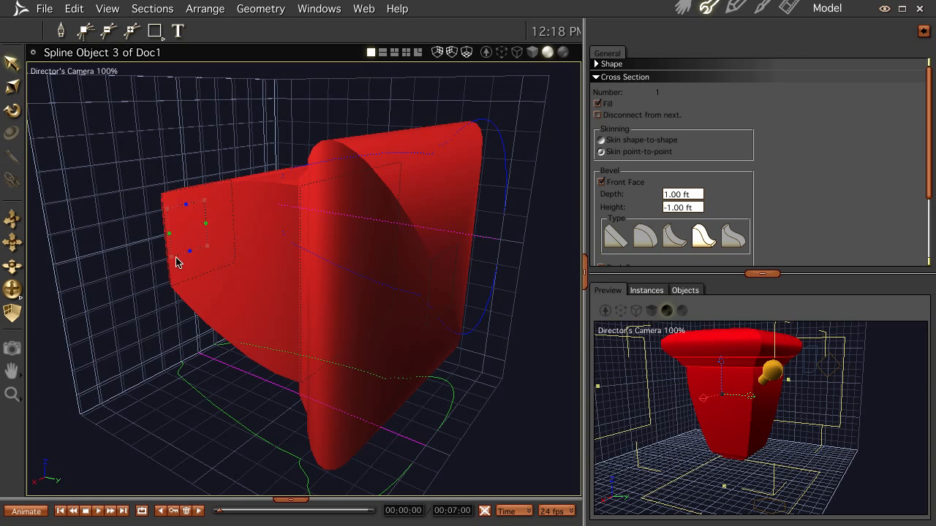
{"action": "left_click_drag", "start_coordinate": [170, 257], "coordinate": [61, 391]}
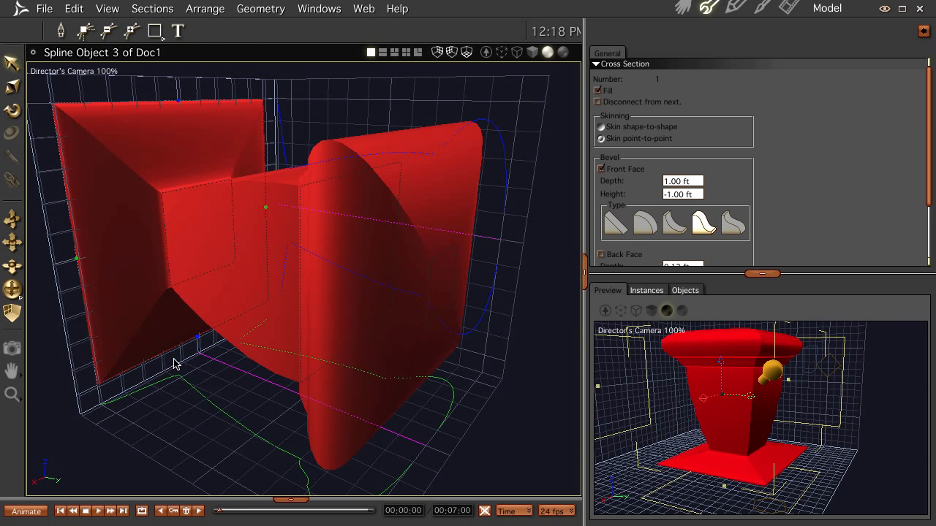
{"action": "left_click_drag", "start_coordinate": [249, 234], "coordinate": [307, 215]}
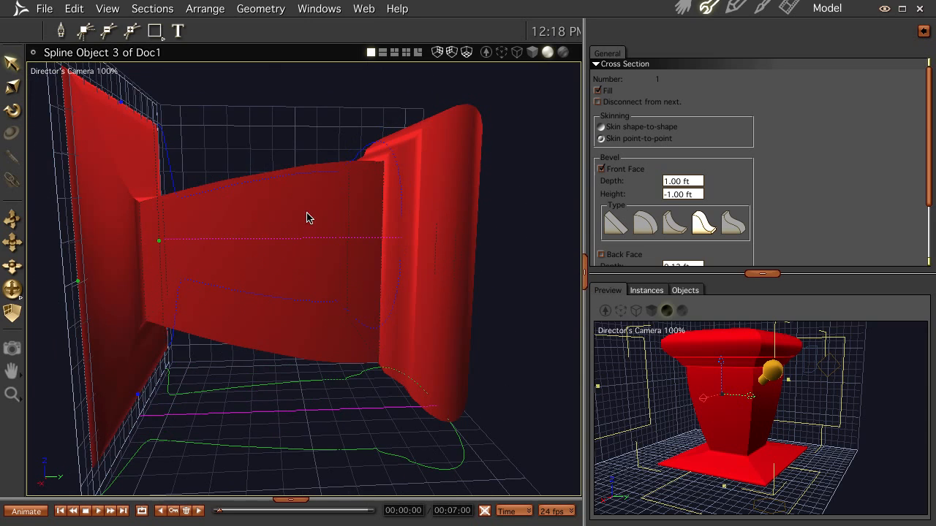
Move the bevel point near the start of the pink sweep path to x 0.00 ft, y 0.00 ft
{"action": "left_click", "coordinate": [178, 247]}
{"action": "left_click_drag", "start_coordinate": [183, 244], "coordinate": [286, 240]}
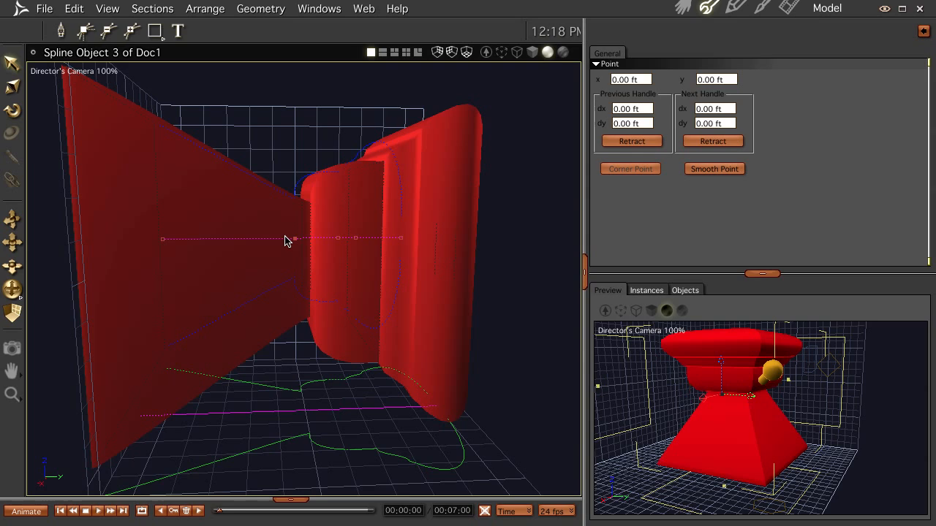
{"action": "mouse_move", "coordinate": [285, 241]}
{"action": "middle_mouse_down"}
{"action": "mouse_move", "coordinate": [340, 290]}
{"action": "mouse_move", "coordinate": [440, 287]}
{"action": "mouse_move", "coordinate": [414, 316]}
{"action": "mouse_move", "coordinate": [352, 300]}
{"action": "mouse_move", "coordinate": [276, 248]}
{"action": "middle_mouse_up"}
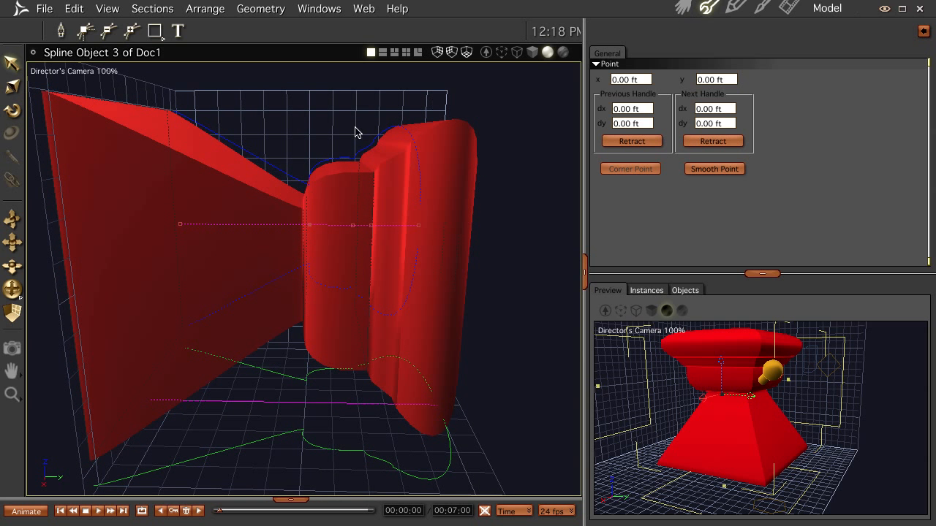
Move the blue envelope's start point to x -2.40 ft, y 2.40 ft
{"action": "left_click", "coordinate": [179, 111]}
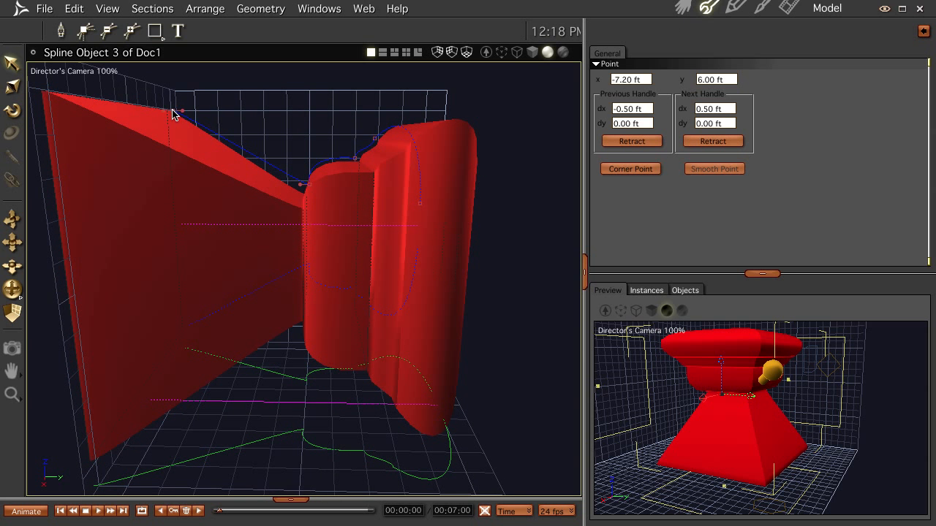
{"action": "left_click_drag", "start_coordinate": [174, 115], "coordinate": [266, 180]}
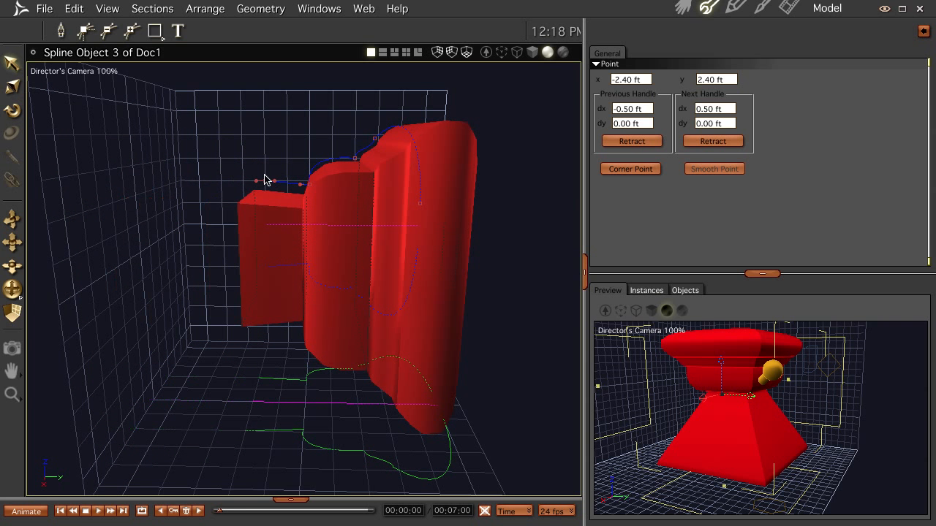
{"action": "left_click_drag", "start_coordinate": [279, 307], "coordinate": [279, 332]}
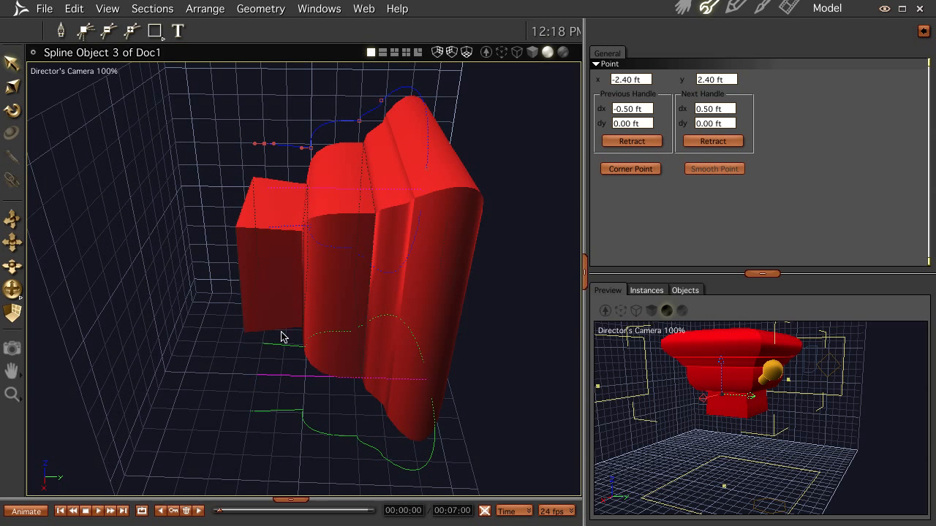
Move the start point of the pink sweep path to x -1.20 ft to shorten the object's base
{"action": "left_click_drag", "start_coordinate": [285, 303], "coordinate": [309, 294]}
{"action": "left_click", "coordinate": [216, 208]}
{"action": "left_click_drag", "start_coordinate": [215, 206], "coordinate": [242, 209]}
{"action": "mouse_move", "coordinate": [253, 248]}
{"action": "middle_mouse_down"}
{"action": "mouse_move", "coordinate": [403, 286]}
{"action": "mouse_move", "coordinate": [330, 234]}
{"action": "mouse_move", "coordinate": [247, 241]}
{"action": "middle_mouse_up"}
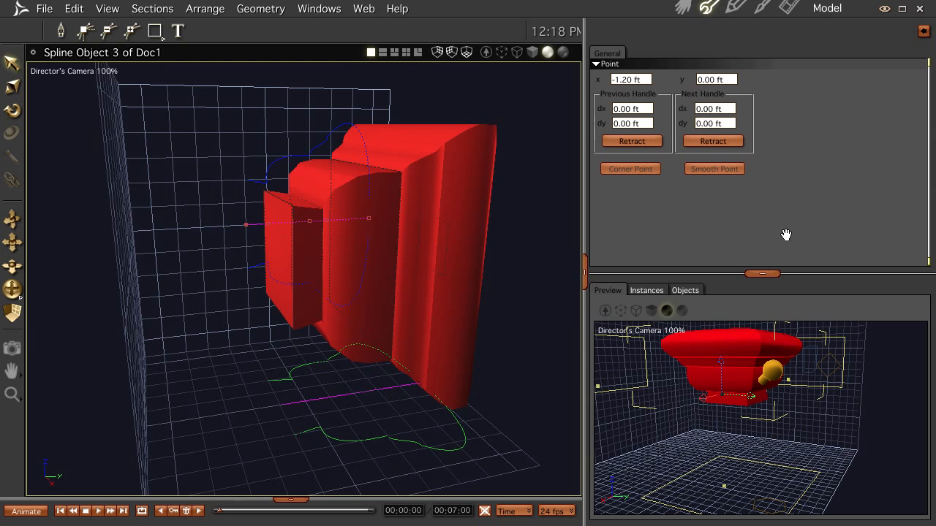
Pull the next handle of the blue envelope's point at x 2.40 ft, y 3.60 ft to dx -1.20 ft, dy 1.20 ft
{"action": "left_click", "coordinate": [309, 221]}
{"action": "left_click", "coordinate": [272, 176]}
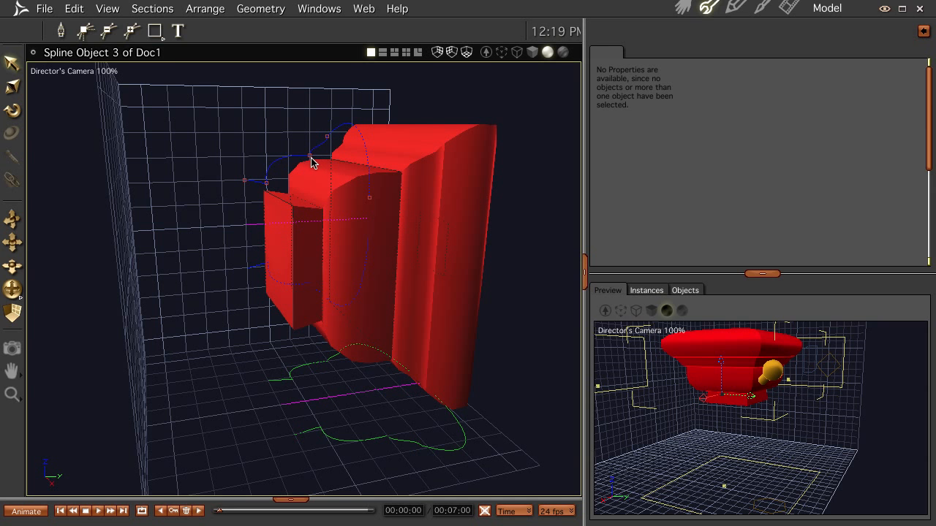
{"action": "left_click", "coordinate": [311, 157]}
{"action": "left_click_drag", "start_coordinate": [327, 139], "coordinate": [283, 127]}
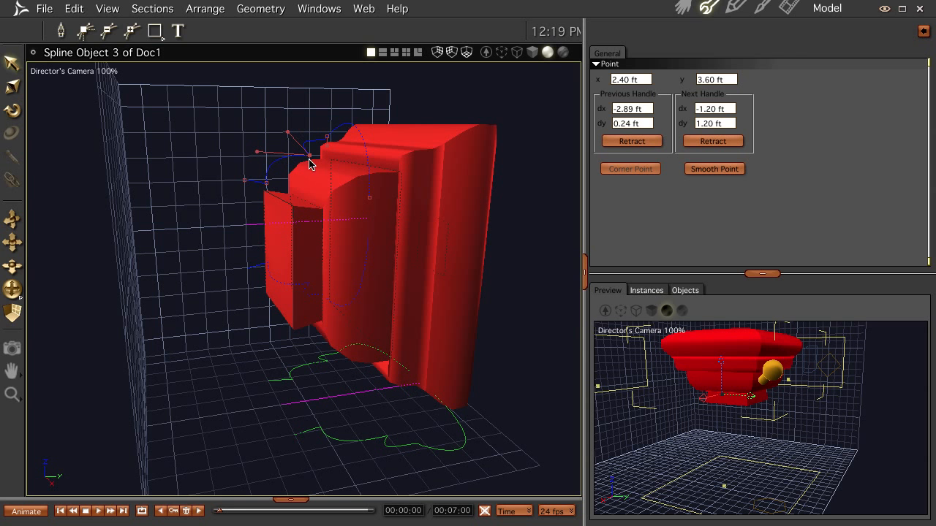
Adjust the next handle of the blue envelope's point at x 3.40 ft, y 4.60 ft and render the scene
{"action": "left_click", "coordinate": [327, 140]}
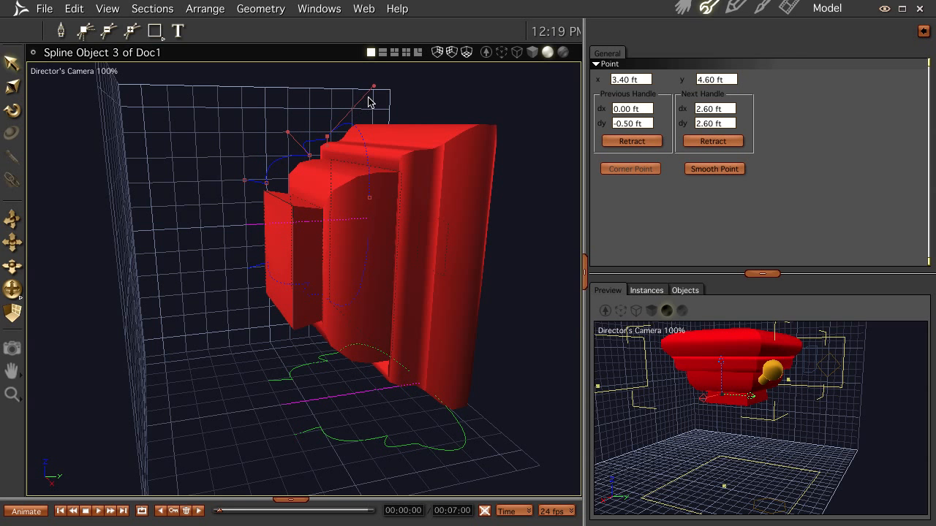
{"action": "mouse_move", "coordinate": [374, 87]}
{"action": "left_mouse_down"}
{"action": "mouse_move", "coordinate": [302, 92]}
{"action": "mouse_move", "coordinate": [378, 100]}
{"action": "mouse_move", "coordinate": [375, 92]}
{"action": "left_mouse_up"}
{"action": "key", "text": "ctrl+r"}
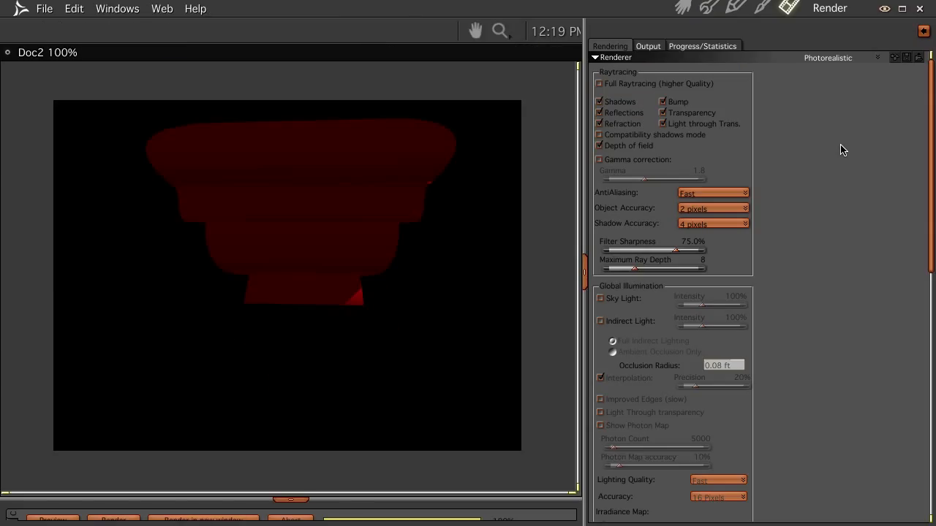